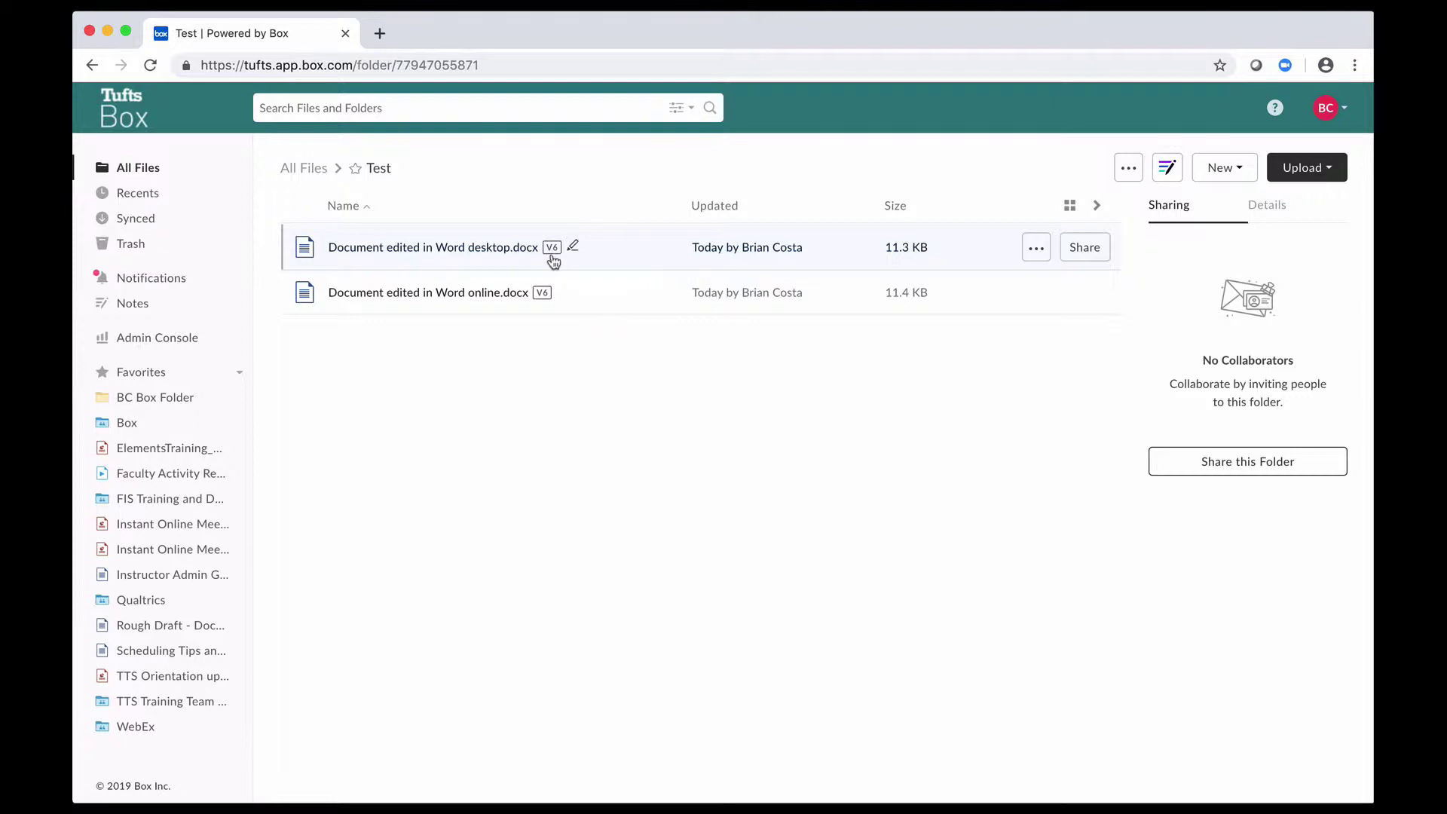
# Step: Open 'Document edited in Word desktop.docx' in desktop Microsoft Word via Open with
pyautogui.click(1038, 249)
pyautogui.moveTo(921, 288)
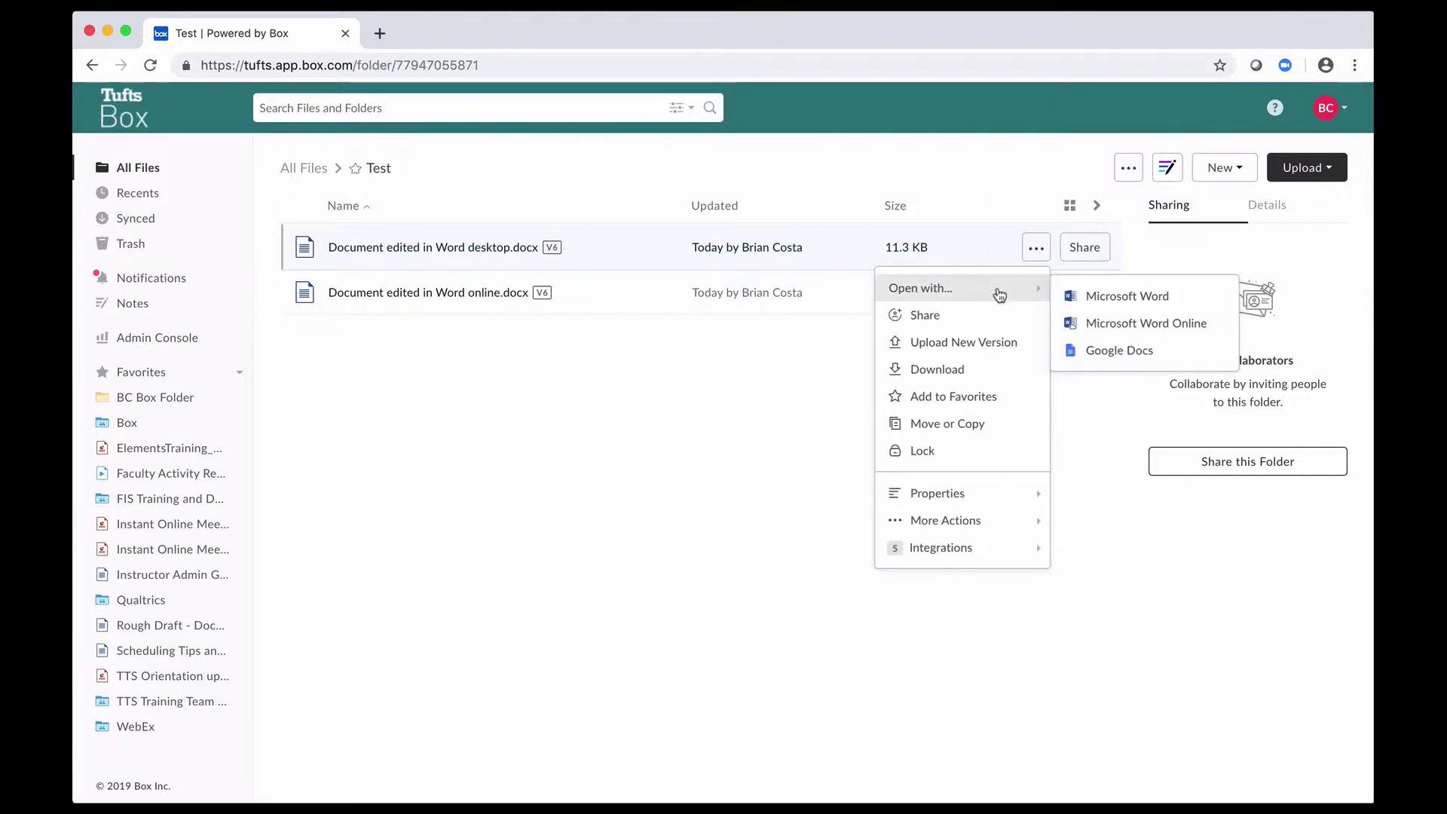
pyautogui.click(1115, 303)
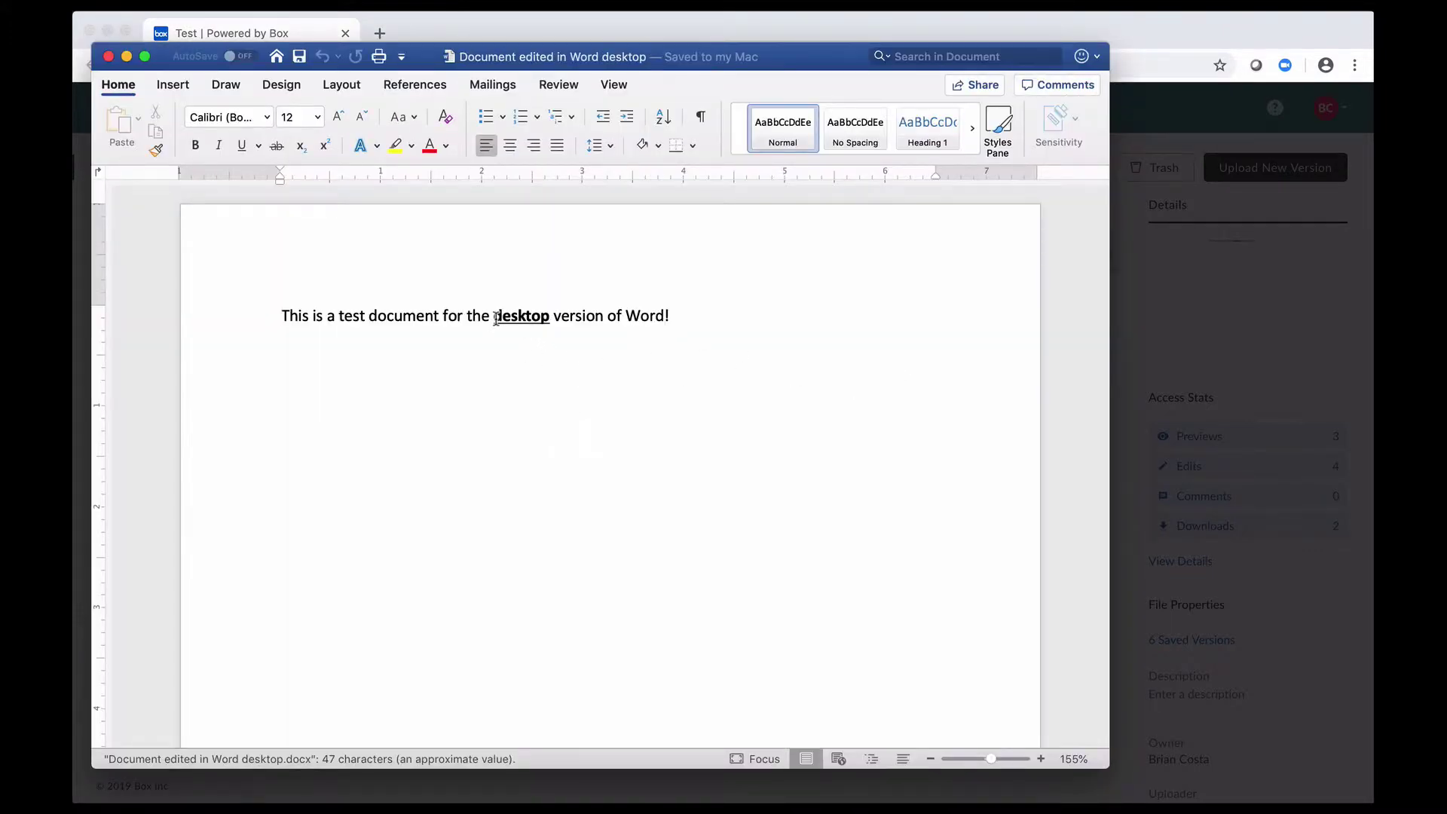
# Step: Make the word 'desktop' un-underlined and red, then save the document back to Box
pyautogui.moveTo(494, 317); pyautogui.dragTo(551, 318)
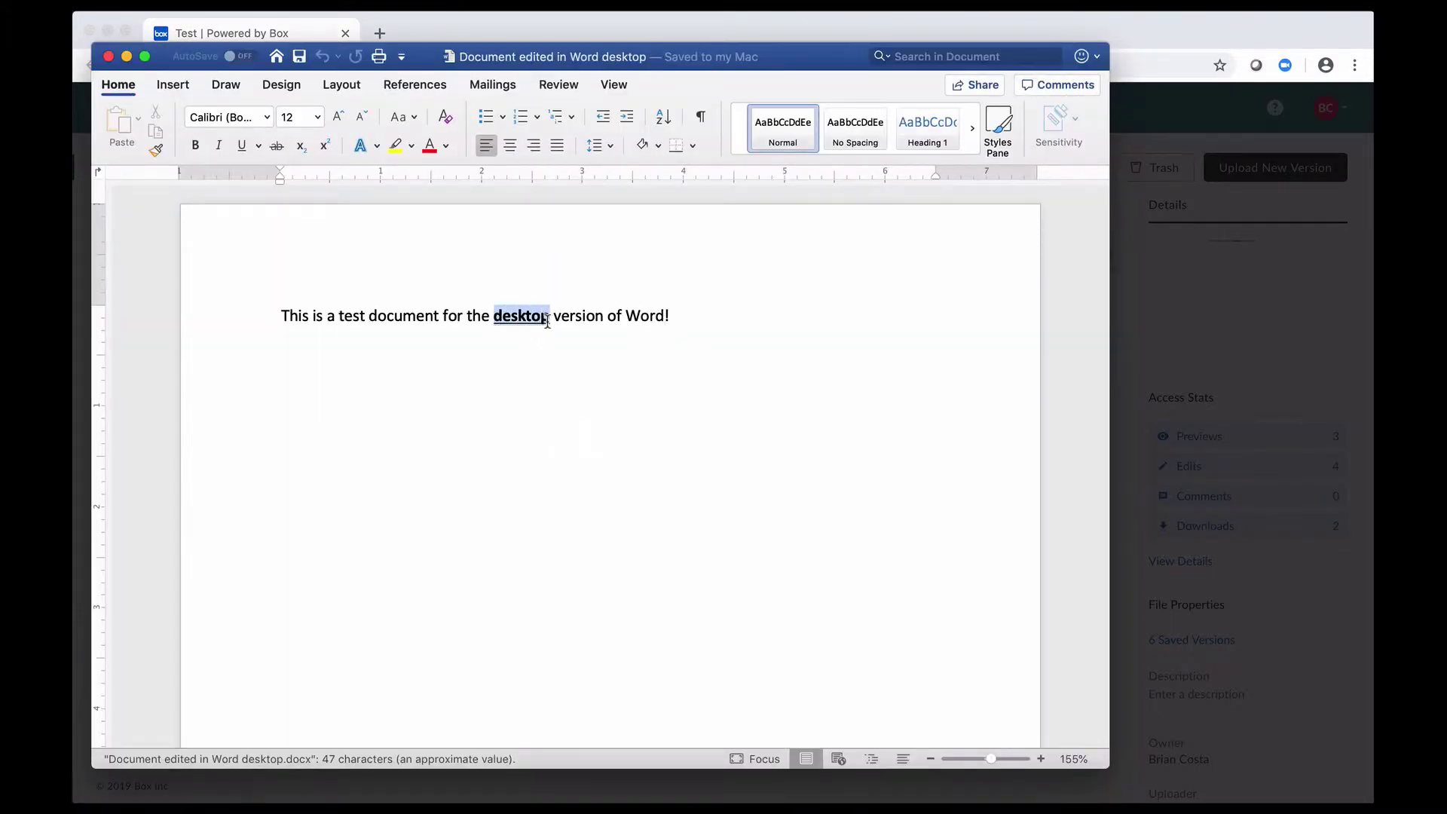
pyautogui.click(242, 145)
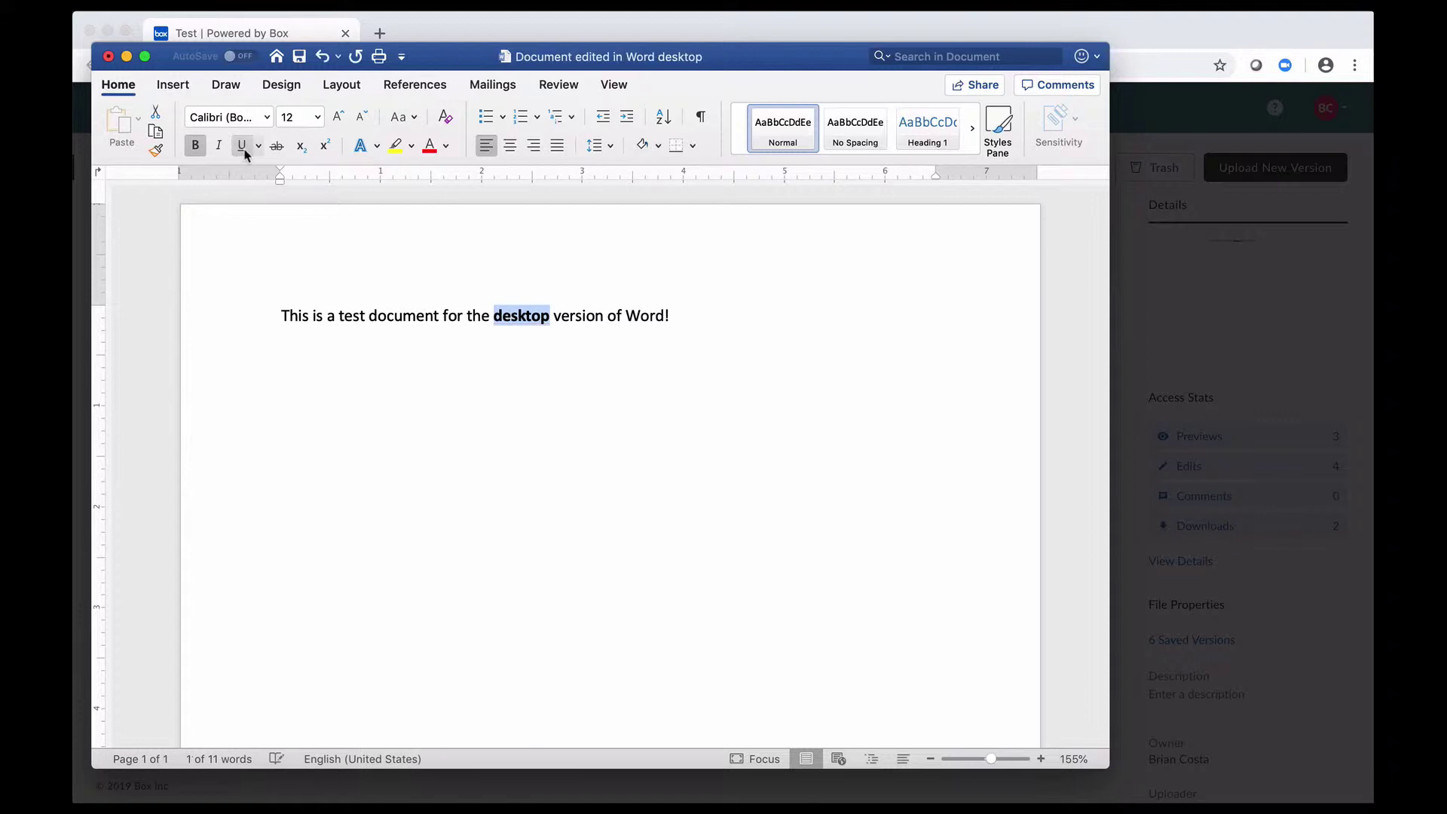
pyautogui.click(430, 158)
pyautogui.click(702, 319)
pyautogui.write(':')
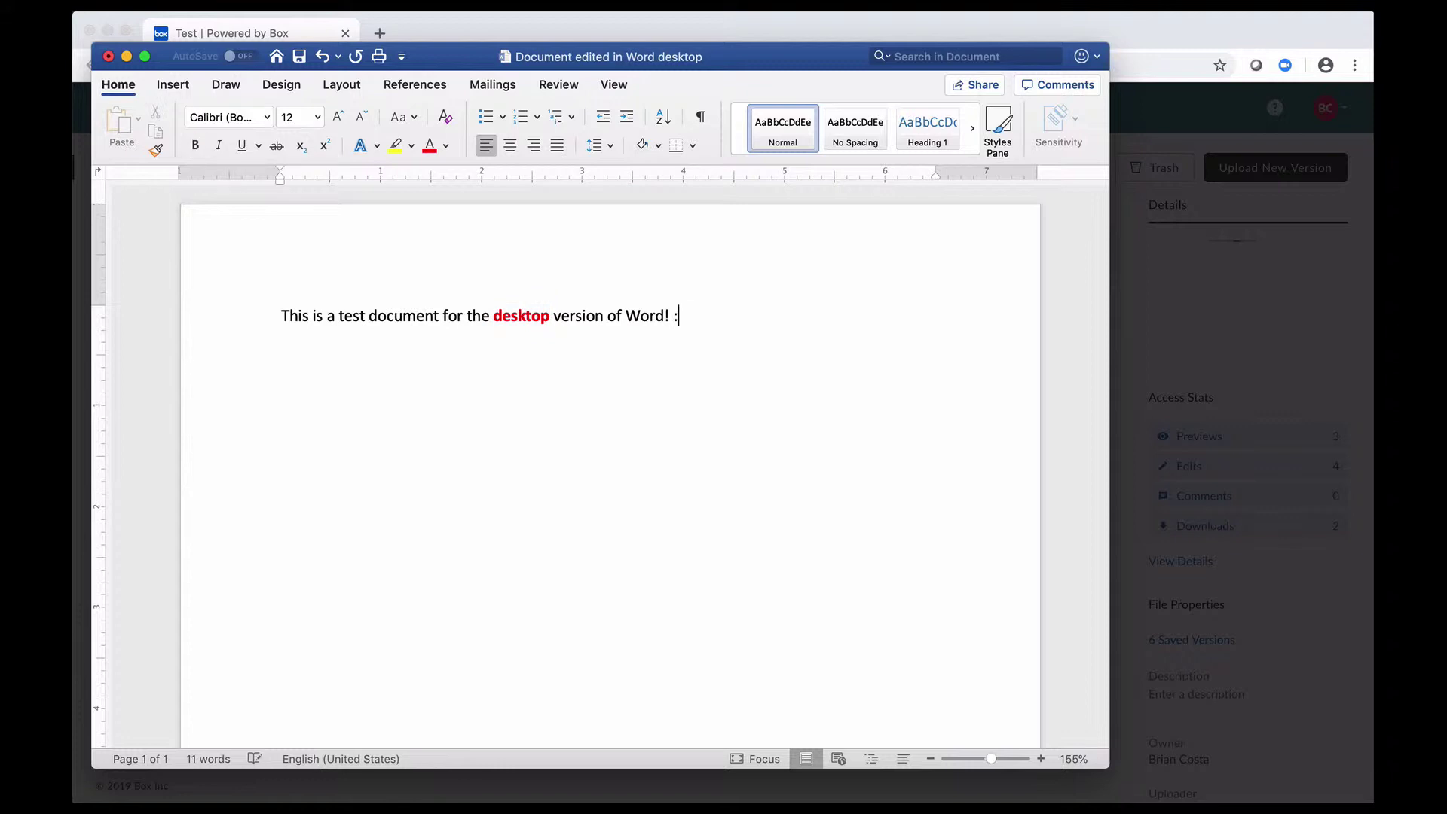
pyautogui.write(')')
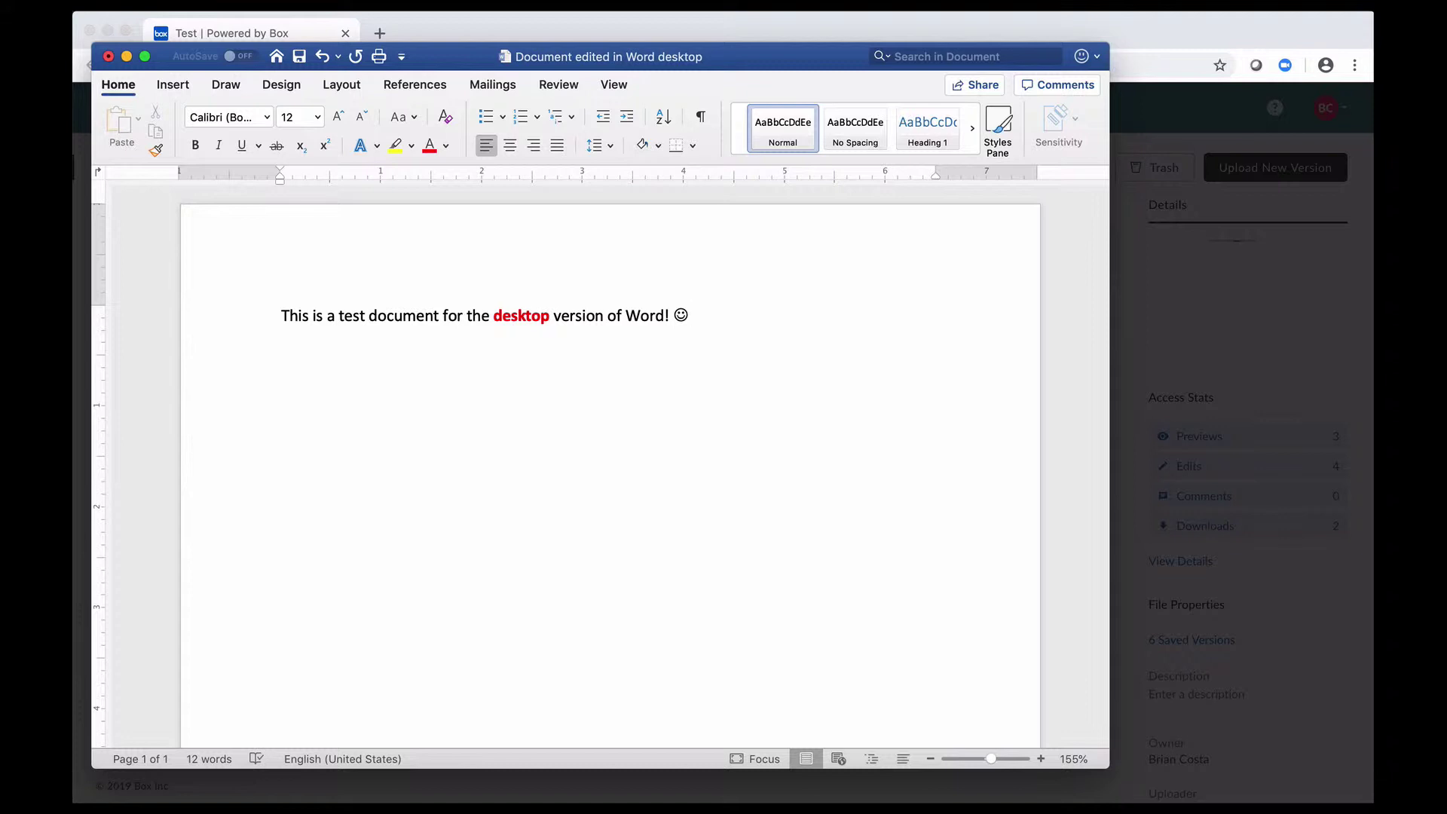
pyautogui.press('super+s')
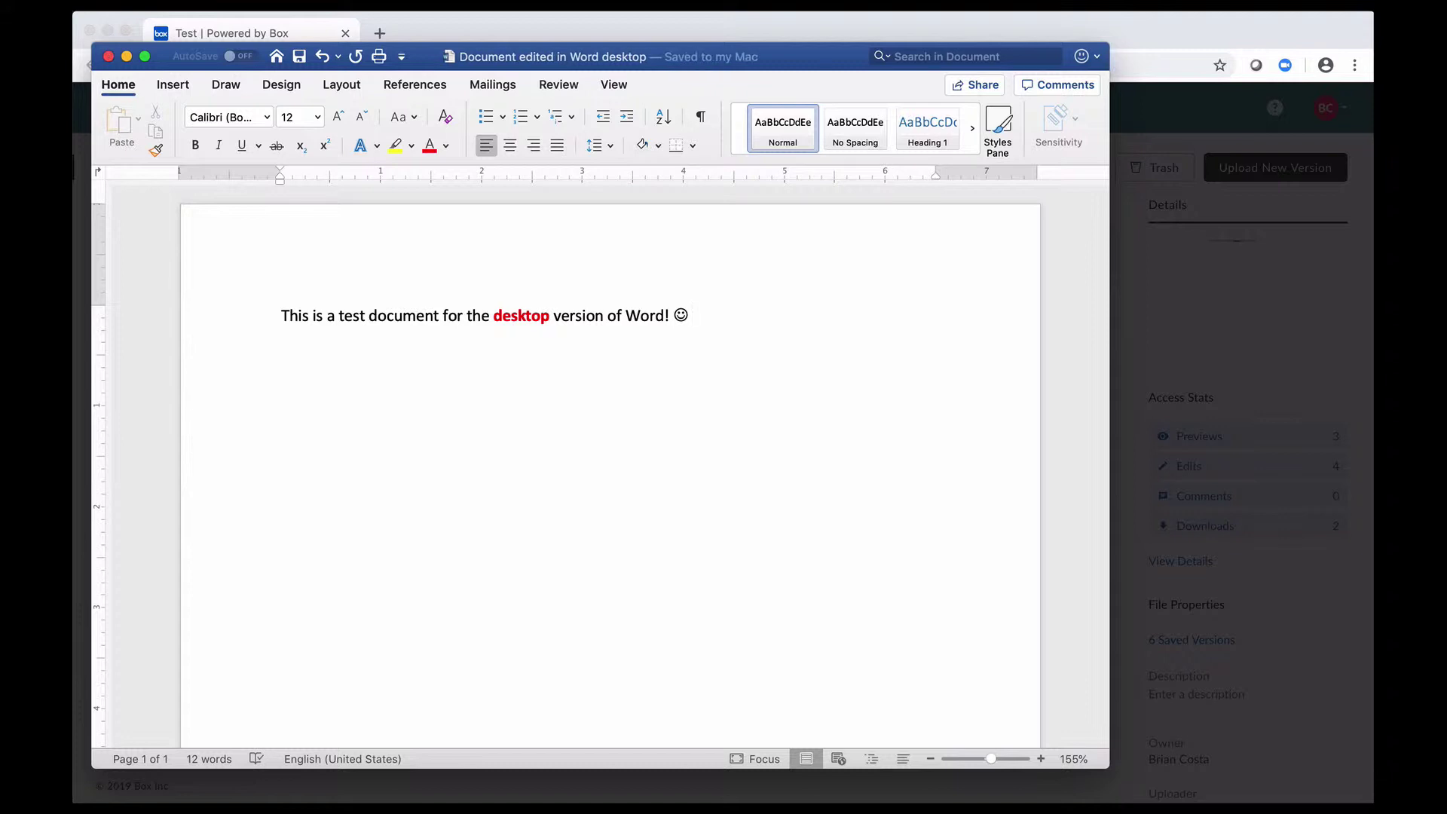
# Step: Close Word, dismiss the launching notice, refresh the folder and reach the online document's options
pyautogui.click(108, 57)
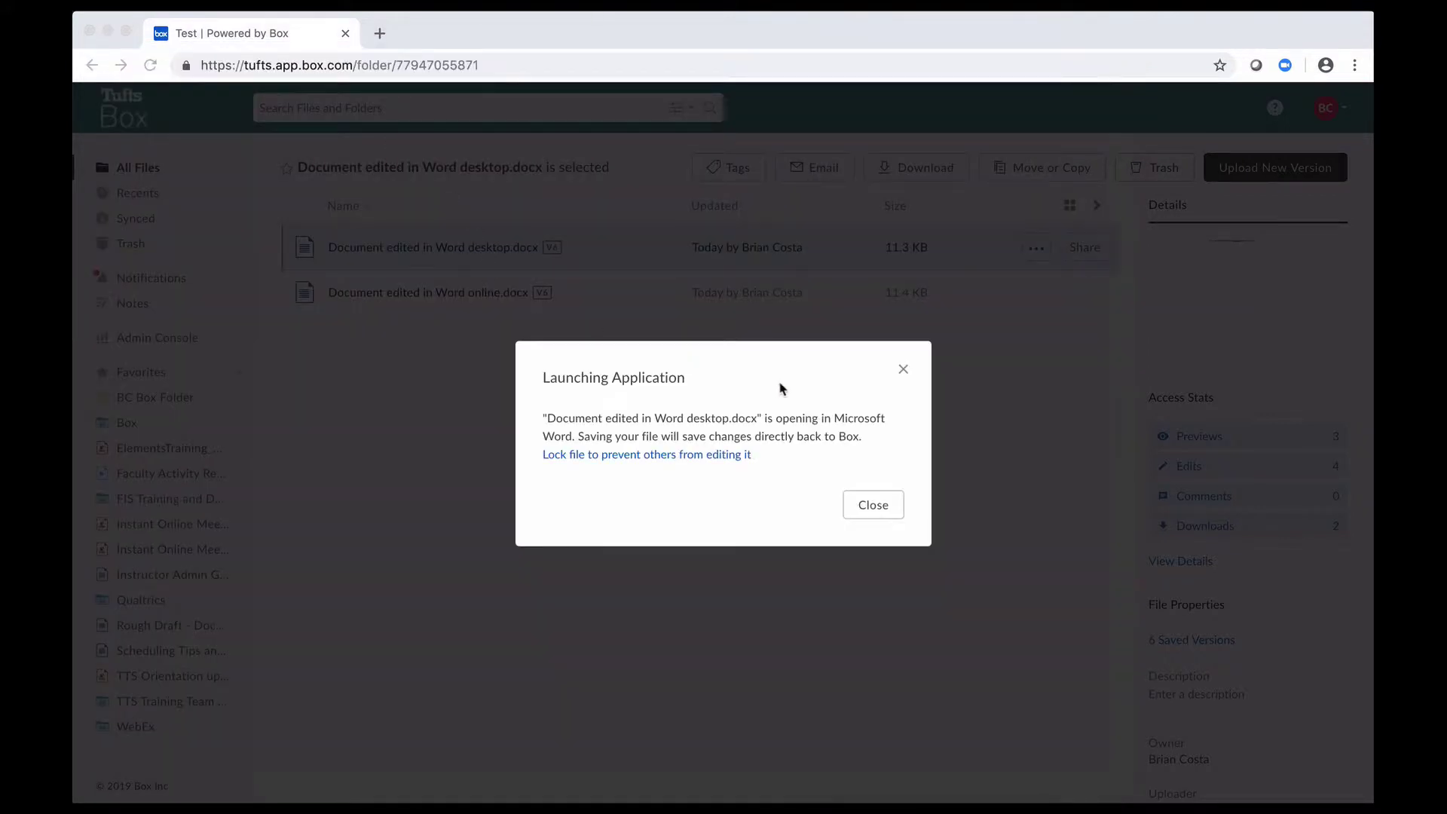
pyautogui.click(905, 371)
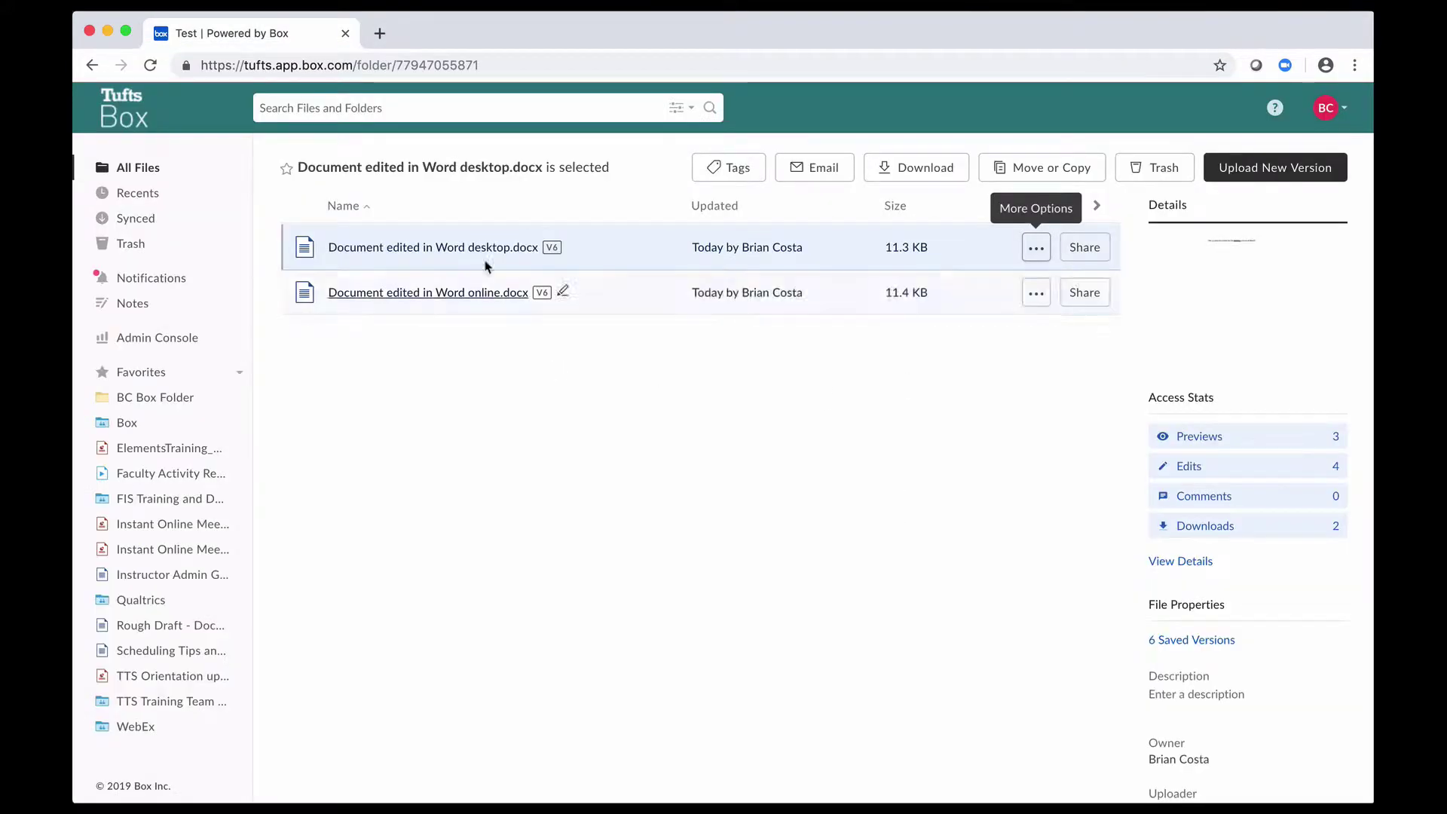
pyautogui.click(151, 66)
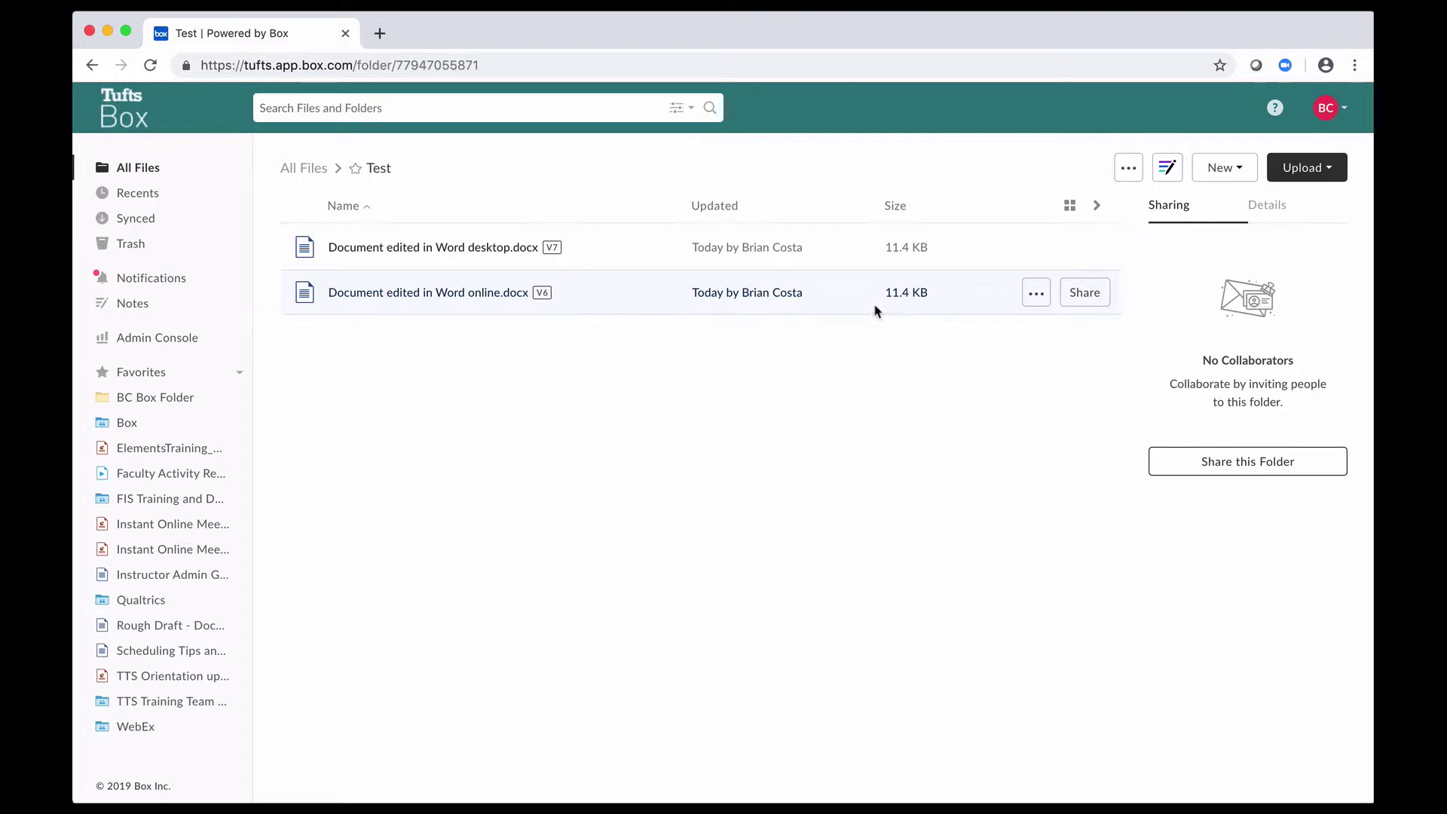
pyautogui.click(1037, 297)
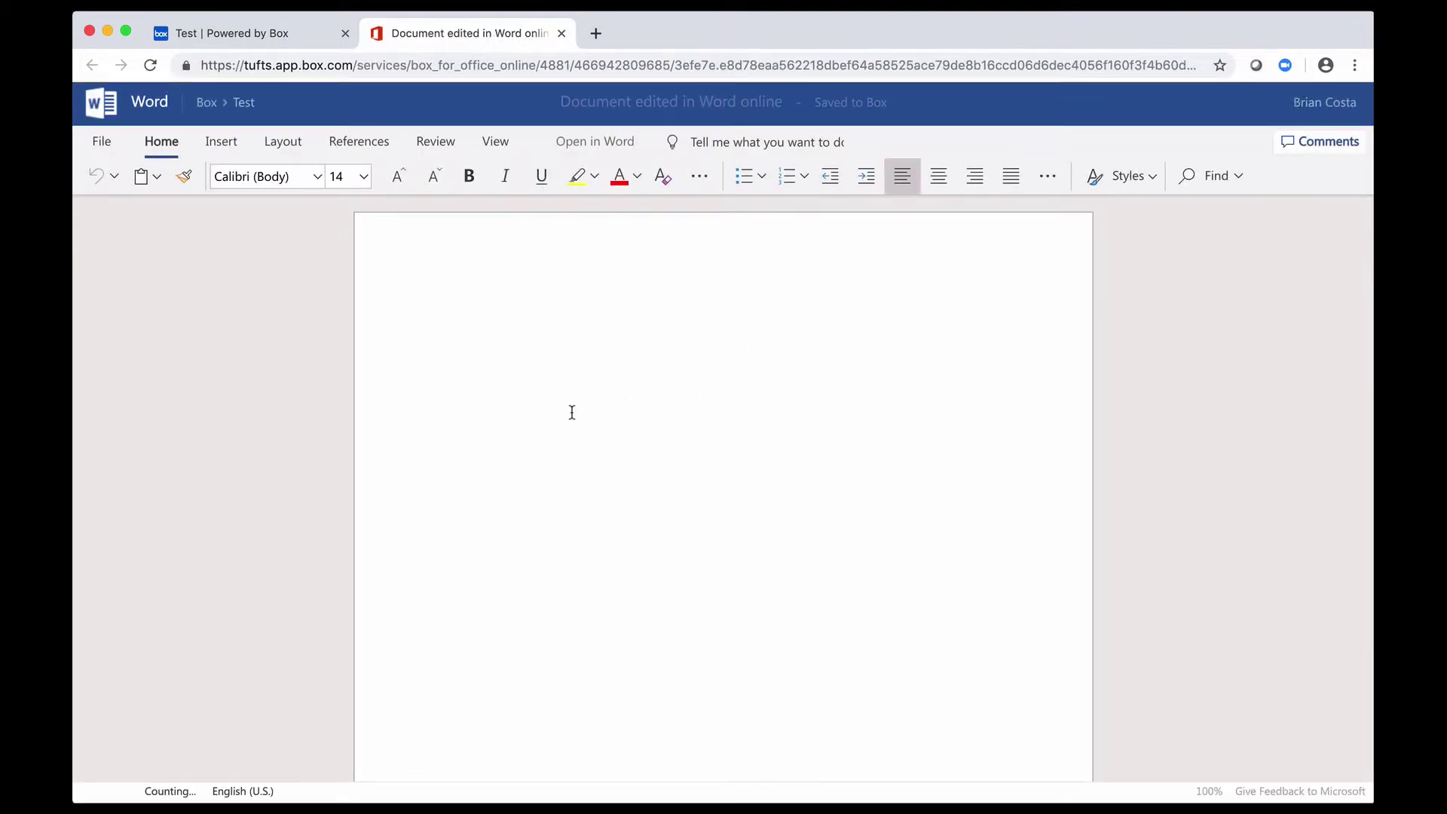
# Step: Make the word 'document' bold and underlined in Word Online
pyautogui.click(573, 409)
pyautogui.moveTo(531, 310); pyautogui.dragTo(597, 313)
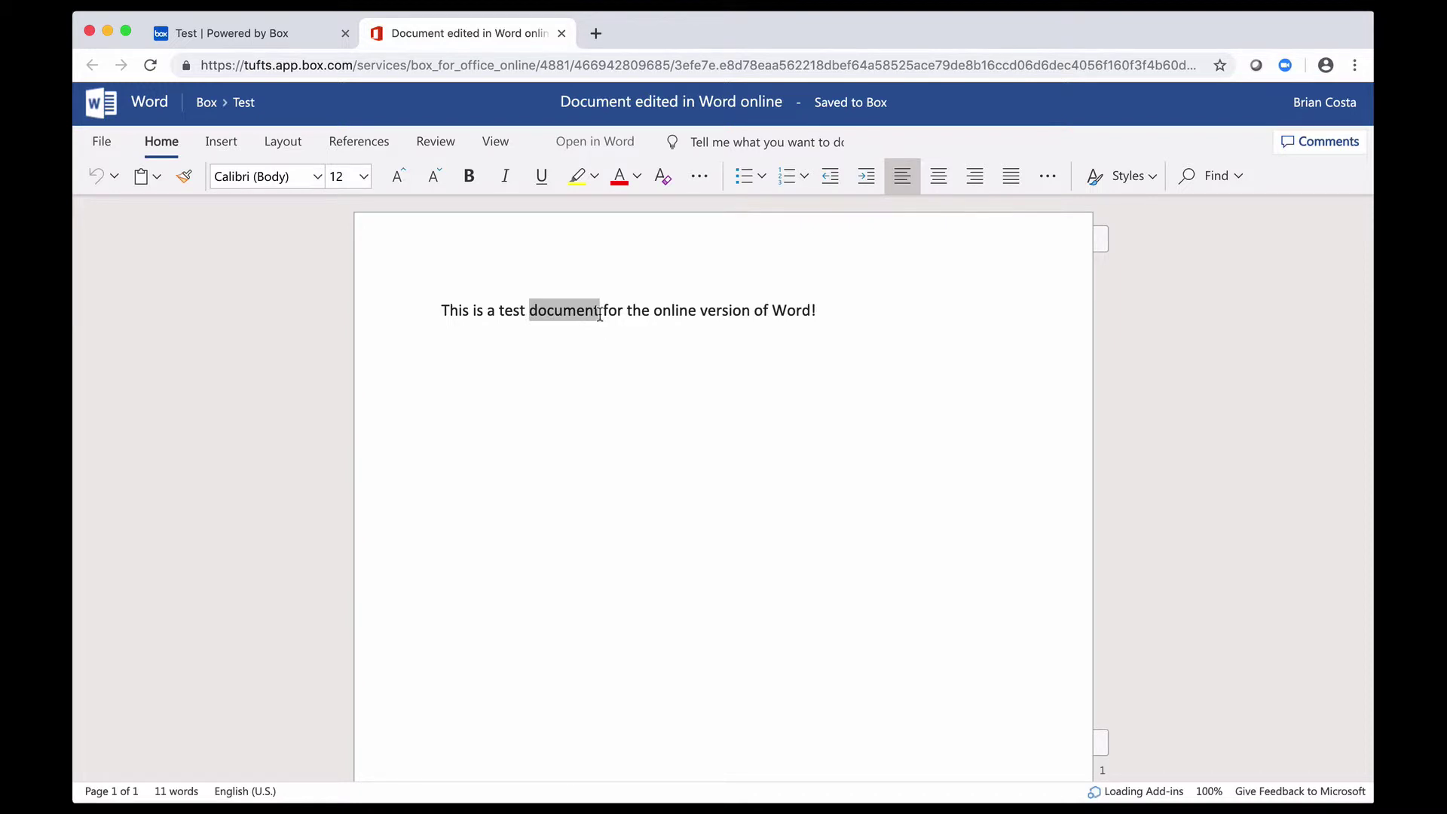
pyautogui.click(468, 178)
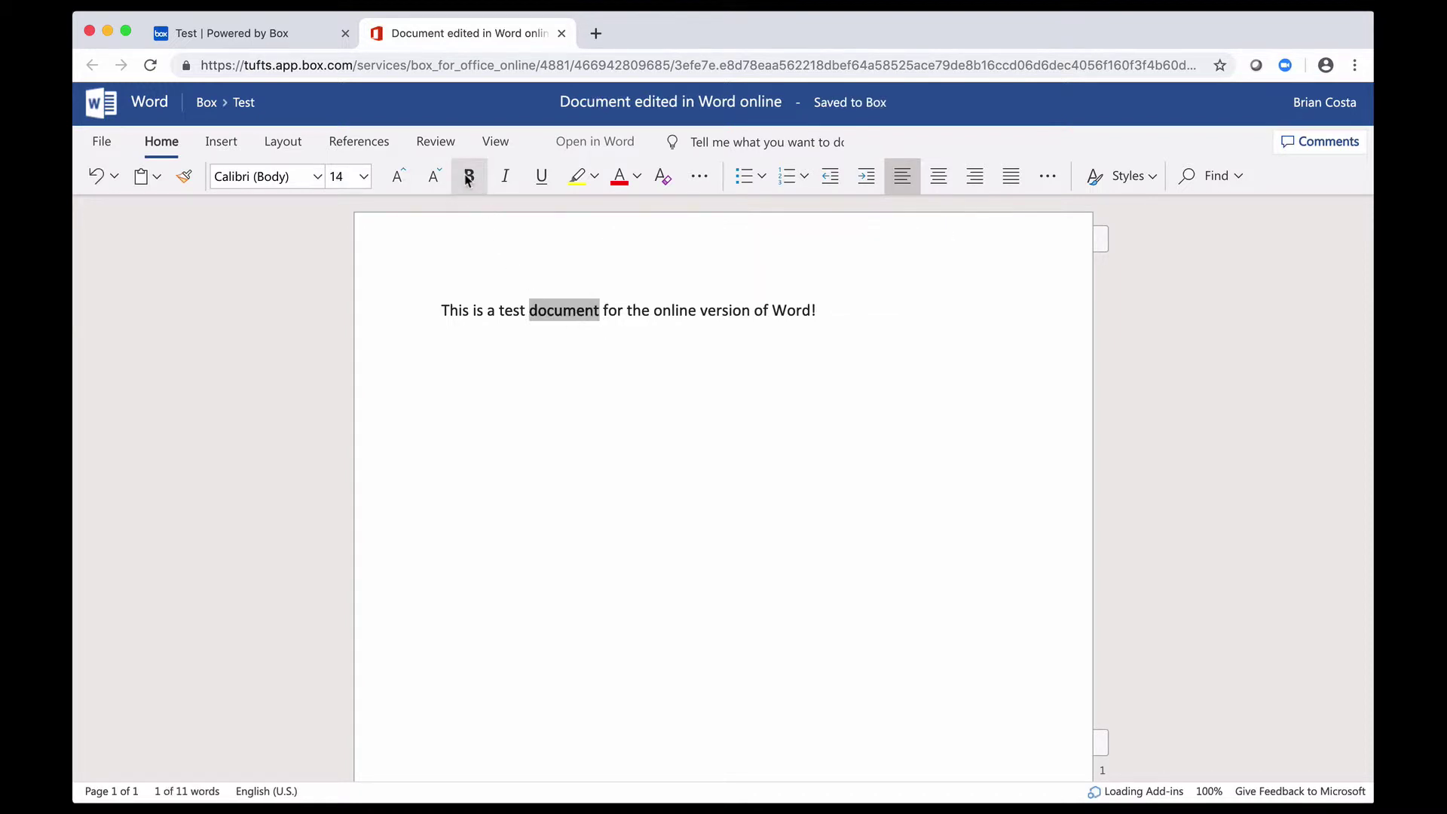
pyautogui.click(540, 178)
# Step: Replace the exclamation mark after 'Word' with a period and smiley, then close the tab
pyautogui.click(837, 313)
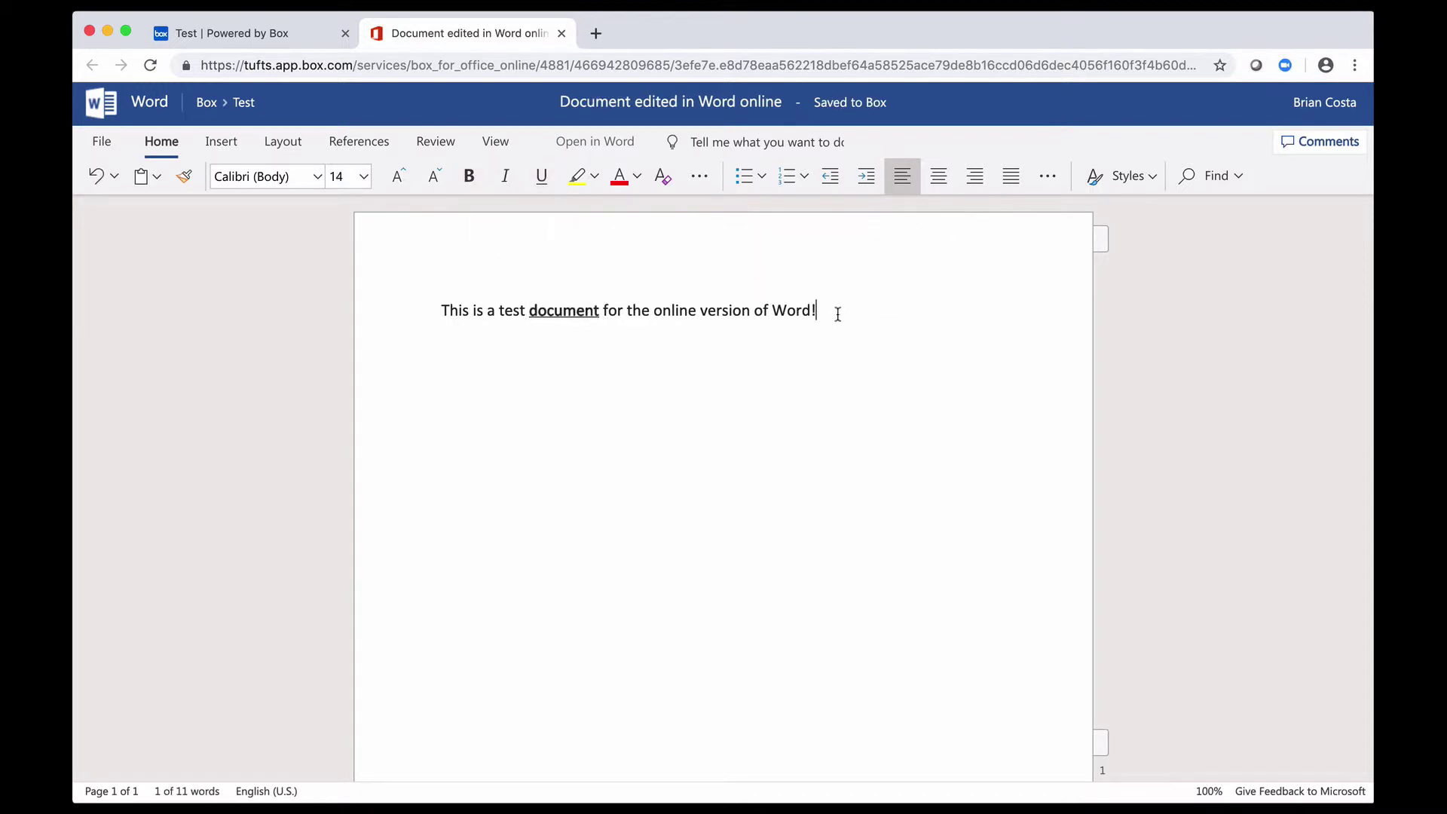
pyautogui.write('=')
pyautogui.press('BackSpace')
pyautogui.write('.')
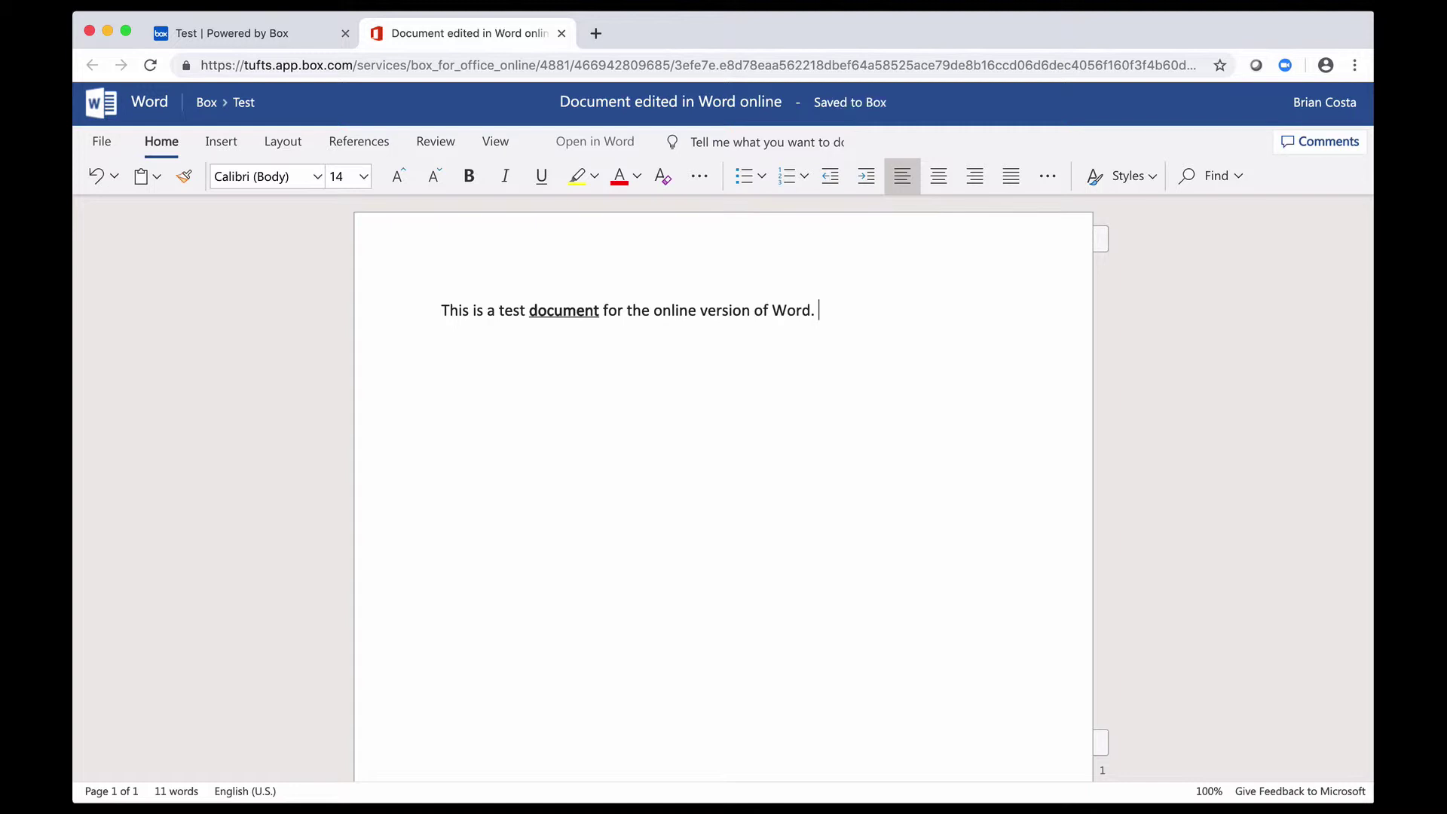
pyautogui.write(':')
pyautogui.click(561, 37)
pyautogui.click(877, 557)
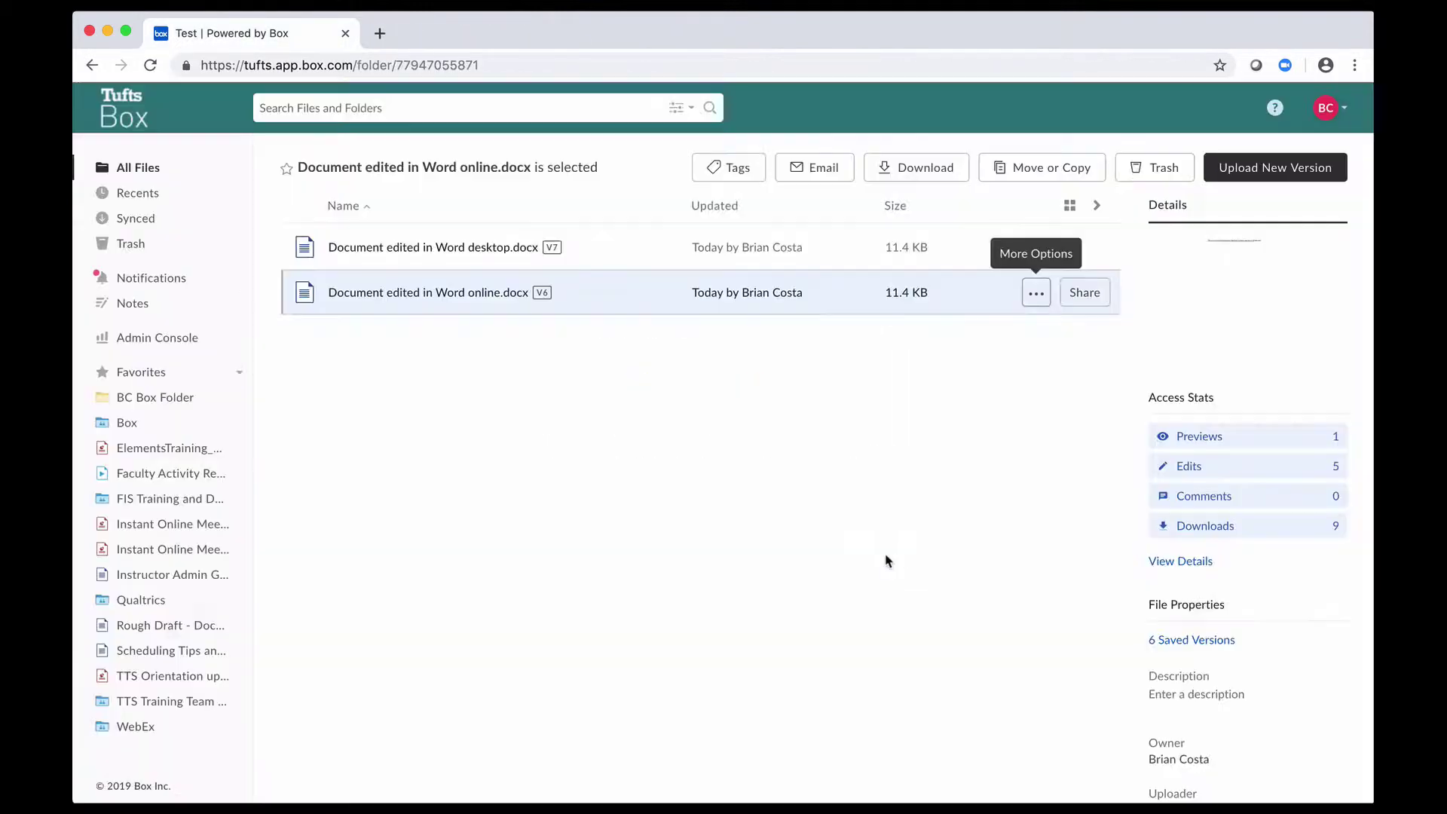
pyautogui.moveTo(678, 293)
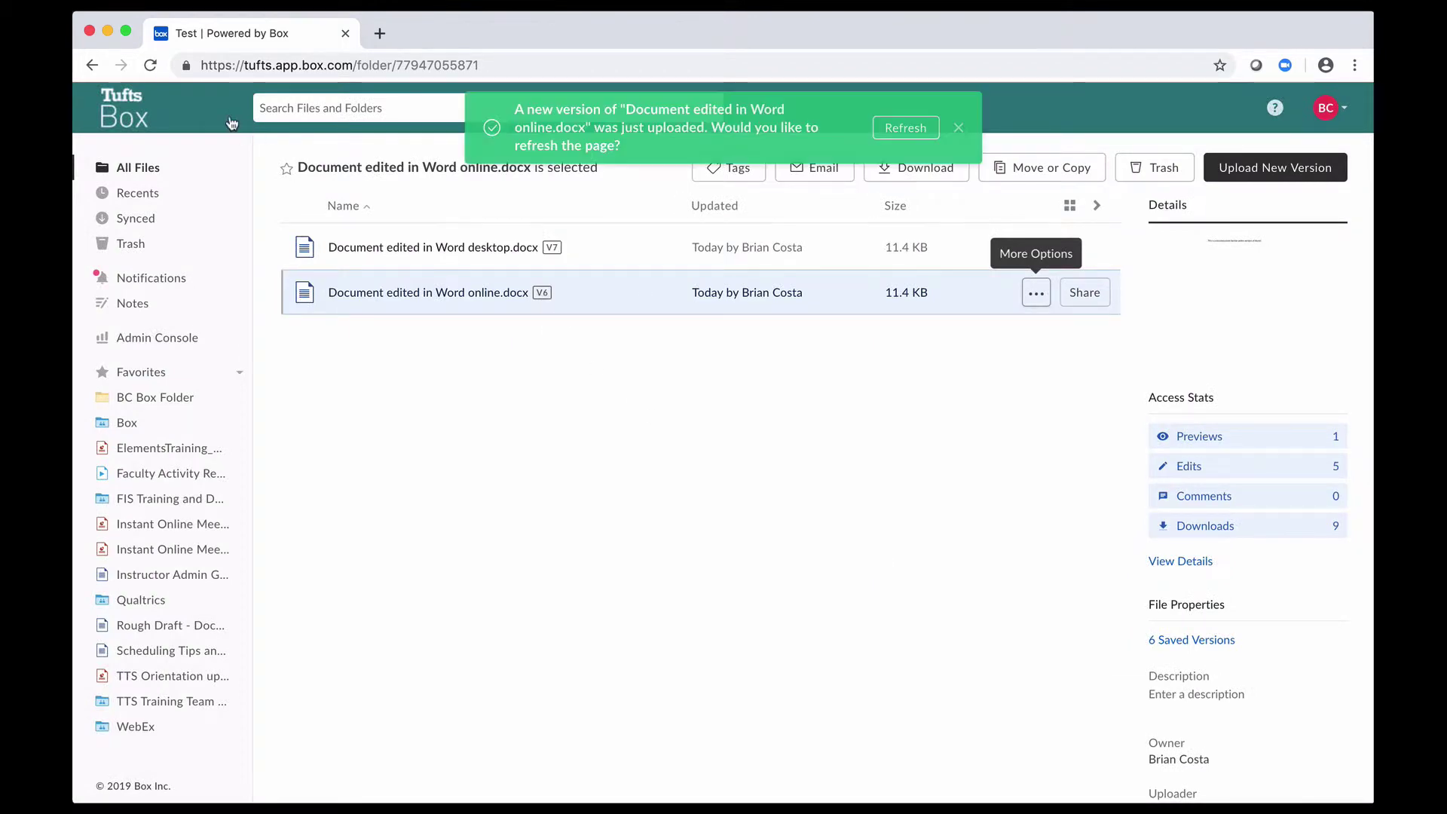
# Step: Refresh the Box folder so both documents show version V7
pyautogui.click(149, 64)
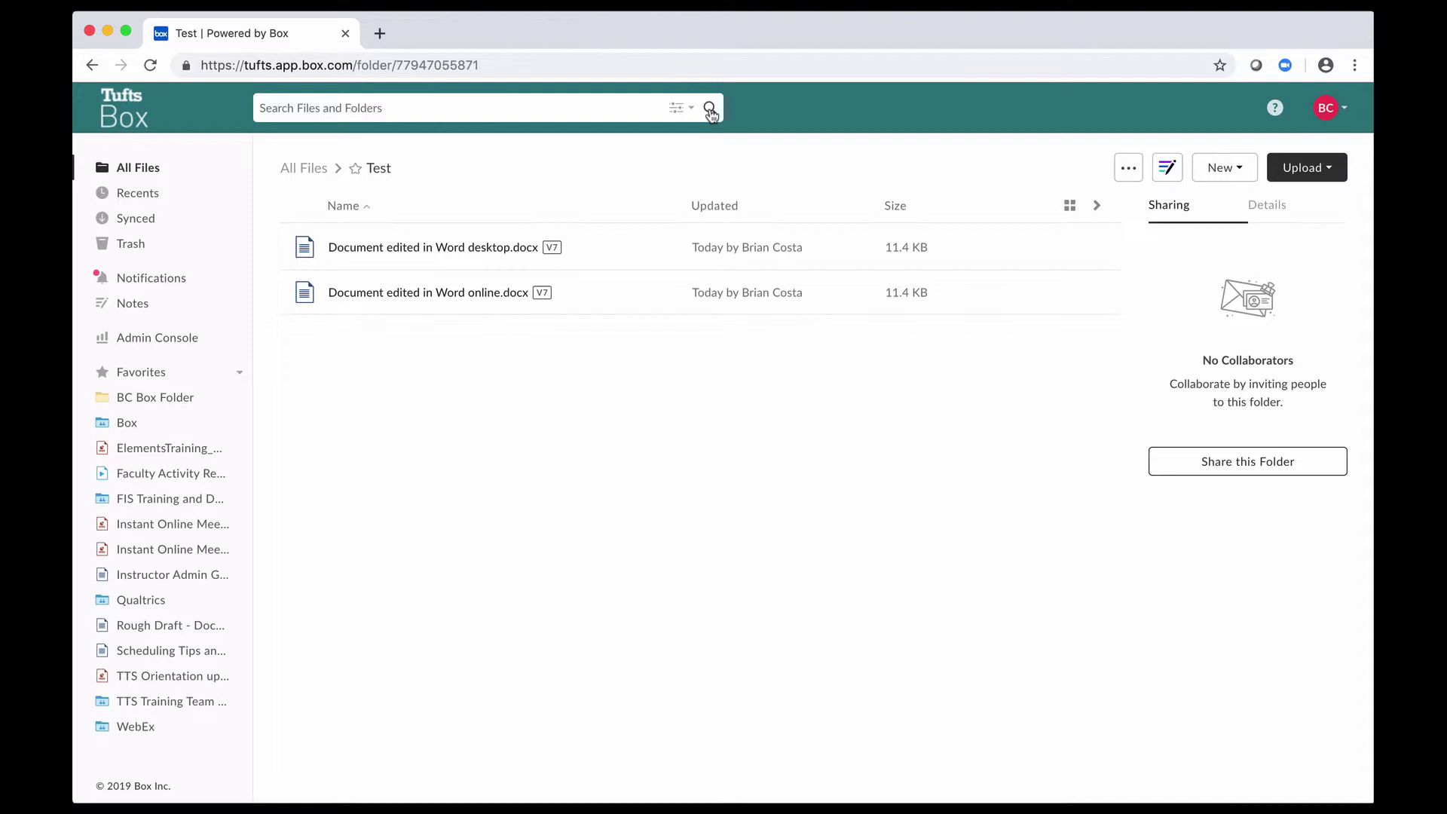
pyautogui.moveTo(618, 246)
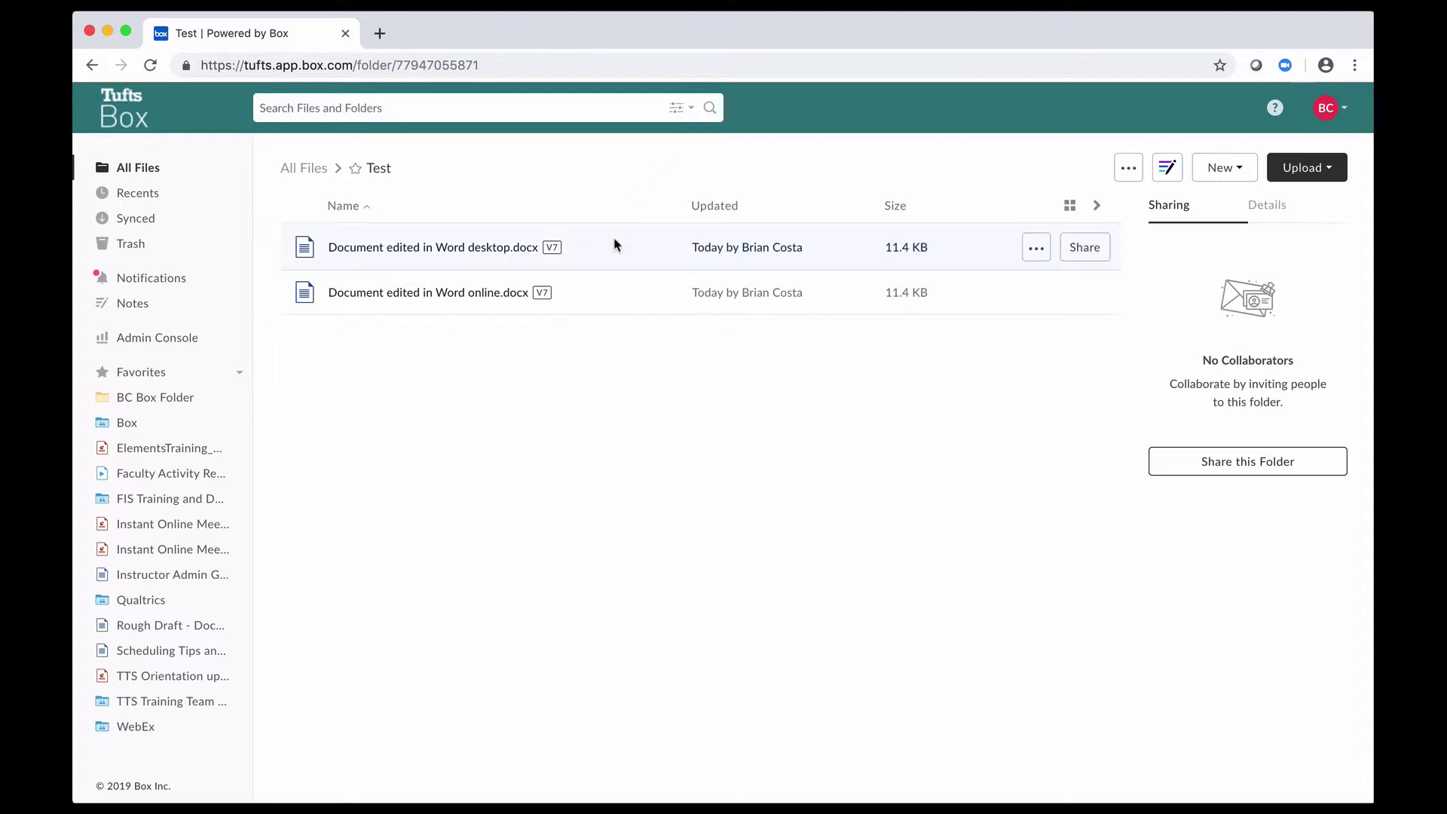
# Step: Look through the desktop document's action and options menus without choosing anything
pyautogui.rightClick(616, 245)
pyautogui.moveTo(678, 464)
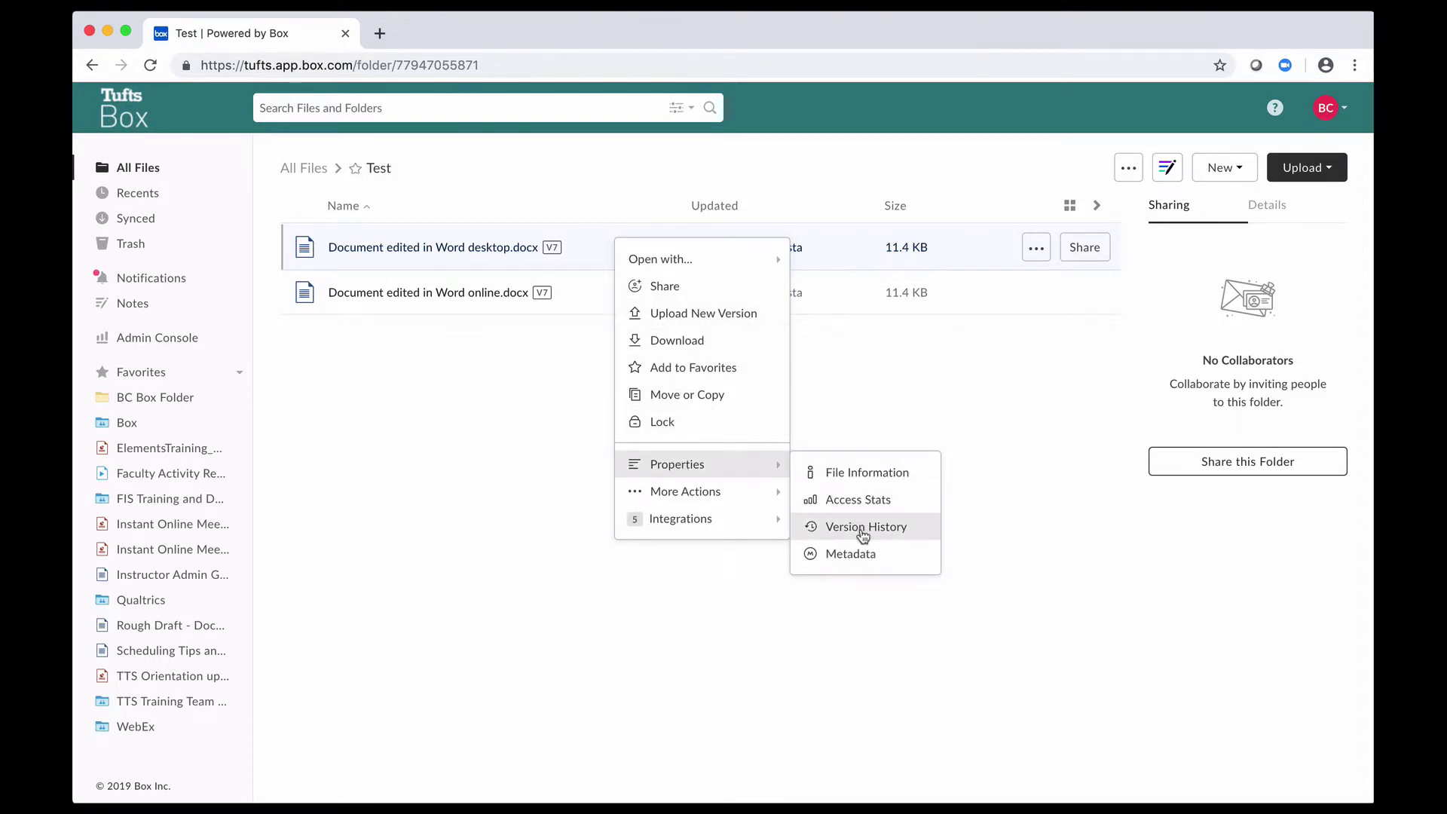
pyautogui.click(924, 414)
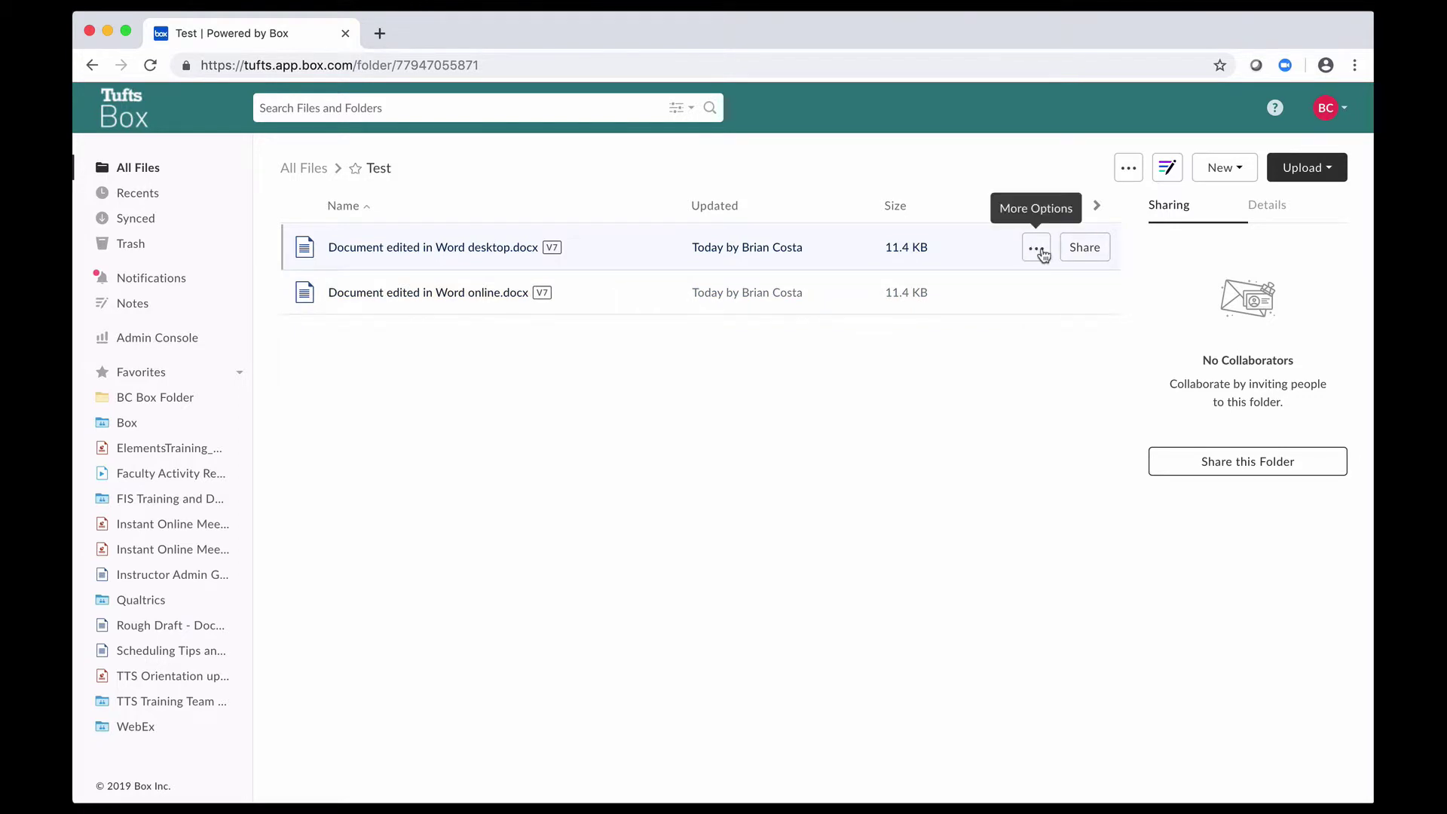
pyautogui.click(1037, 252)
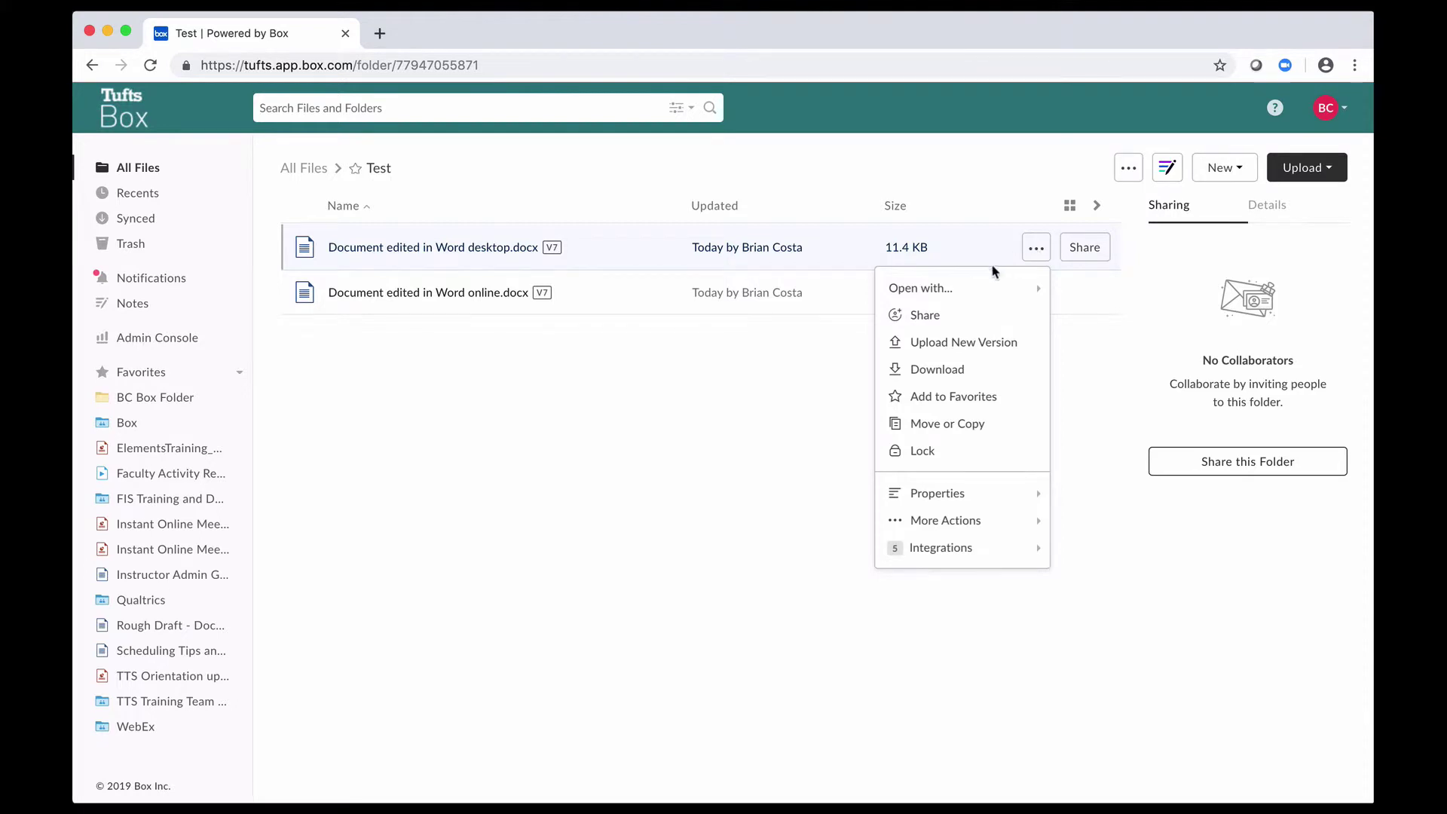
pyautogui.moveTo(938, 493)
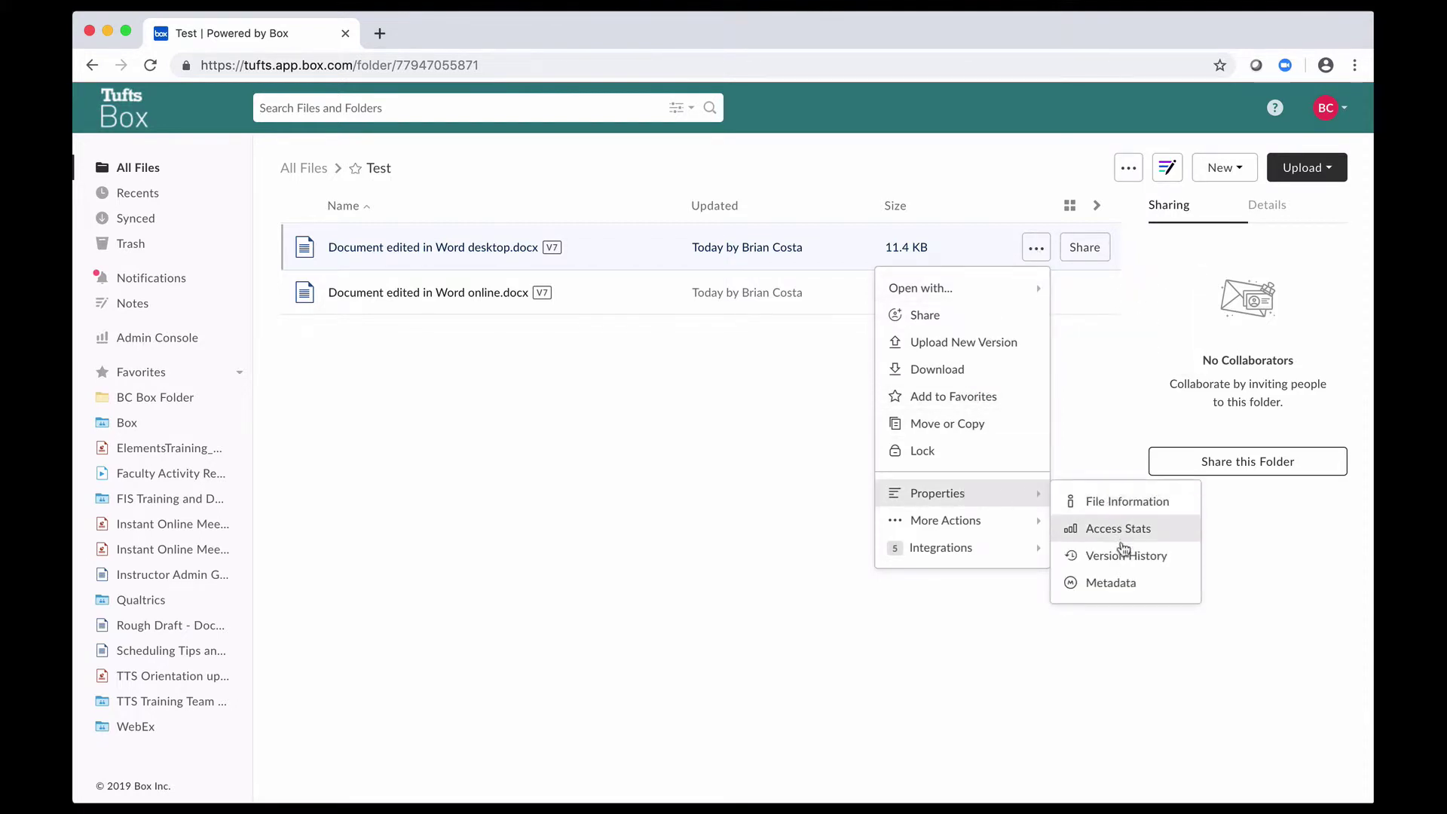
pyautogui.click(673, 432)
pyautogui.moveTo(433, 247)
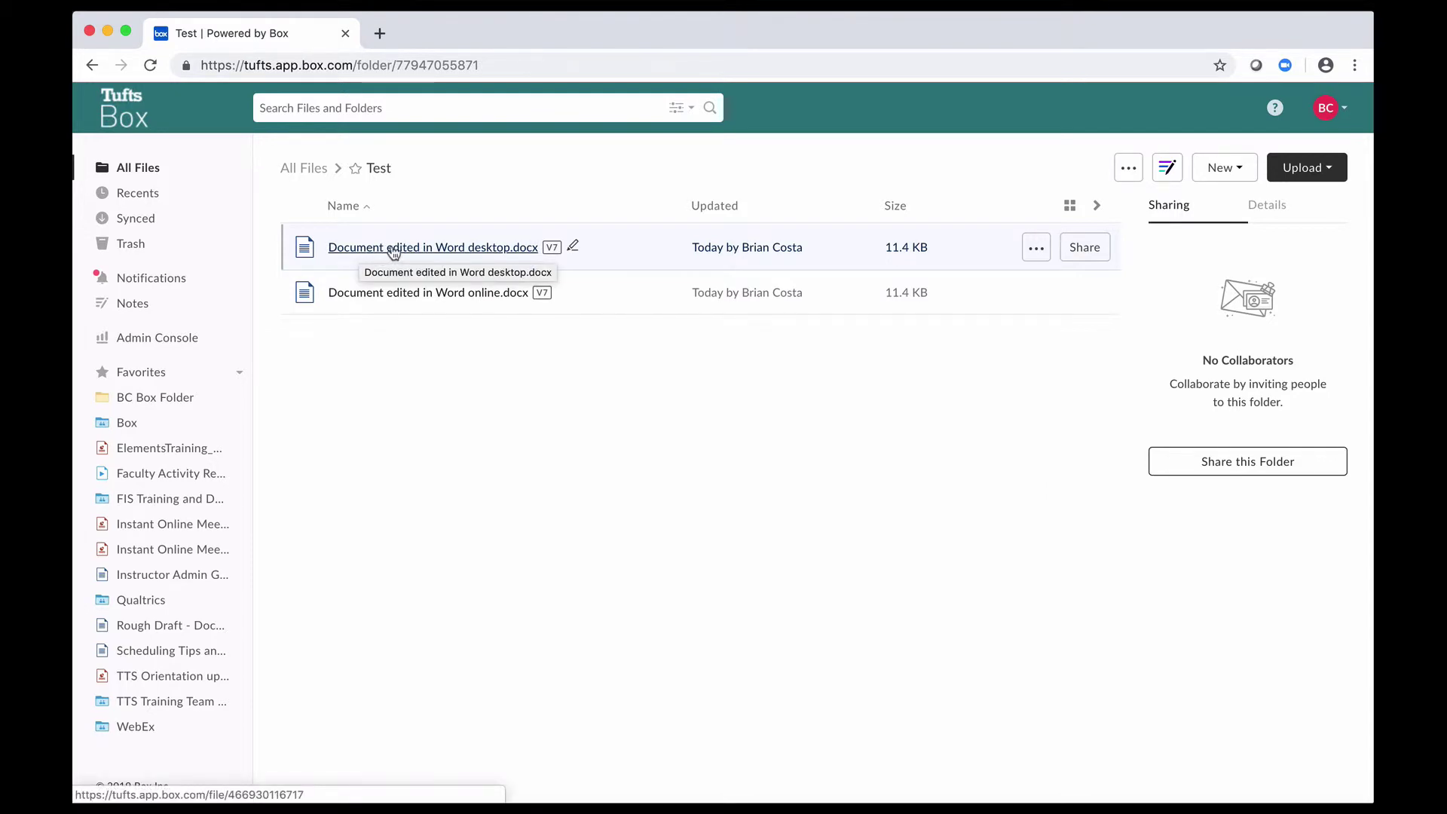
# Step: Open the Box preview of 'Document edited in Word desktop.docx'
pyautogui.click(473, 251)
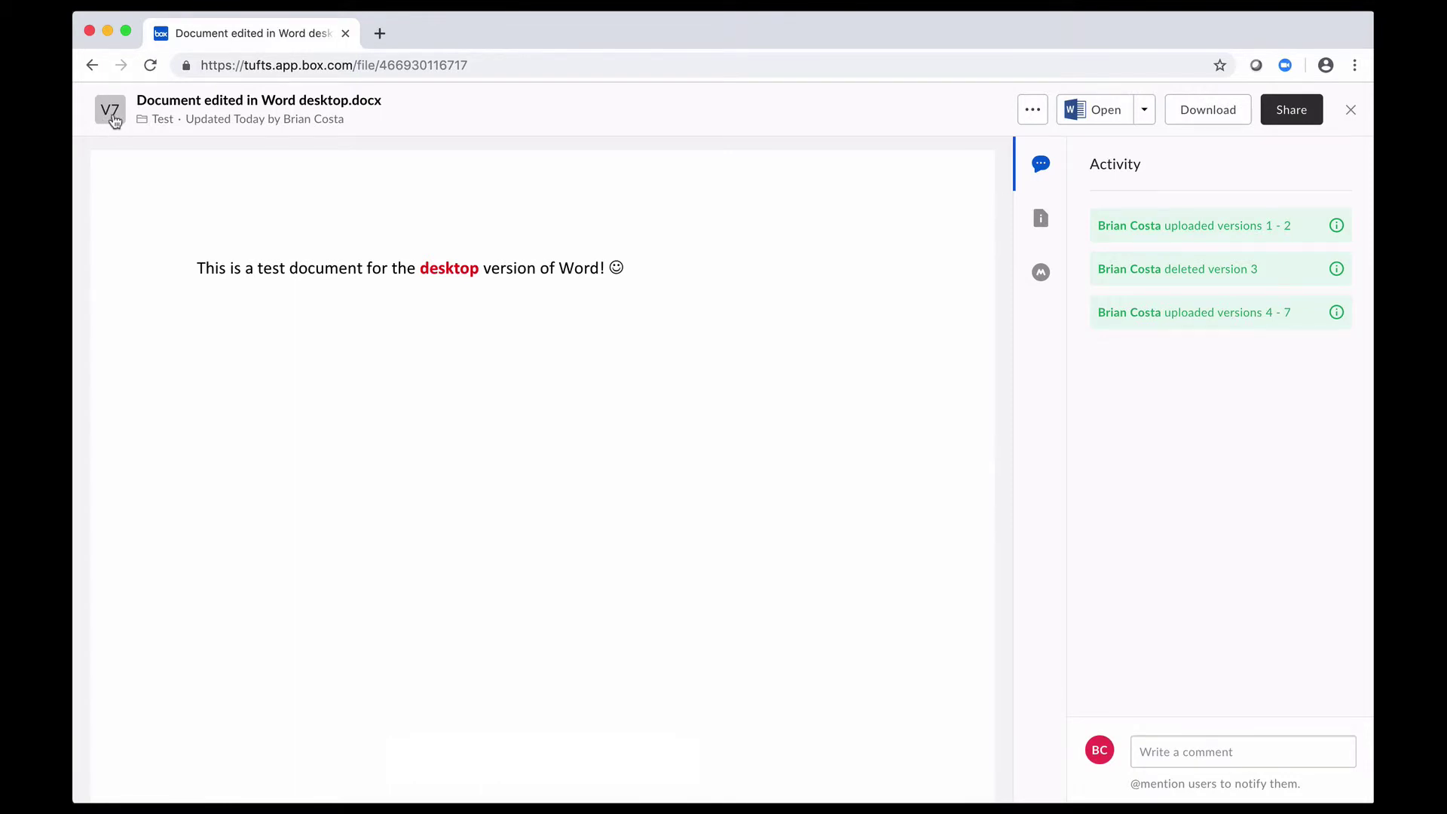
# Step: In Version History, make V6 the current version of the desktop document
pyautogui.click(110, 114)
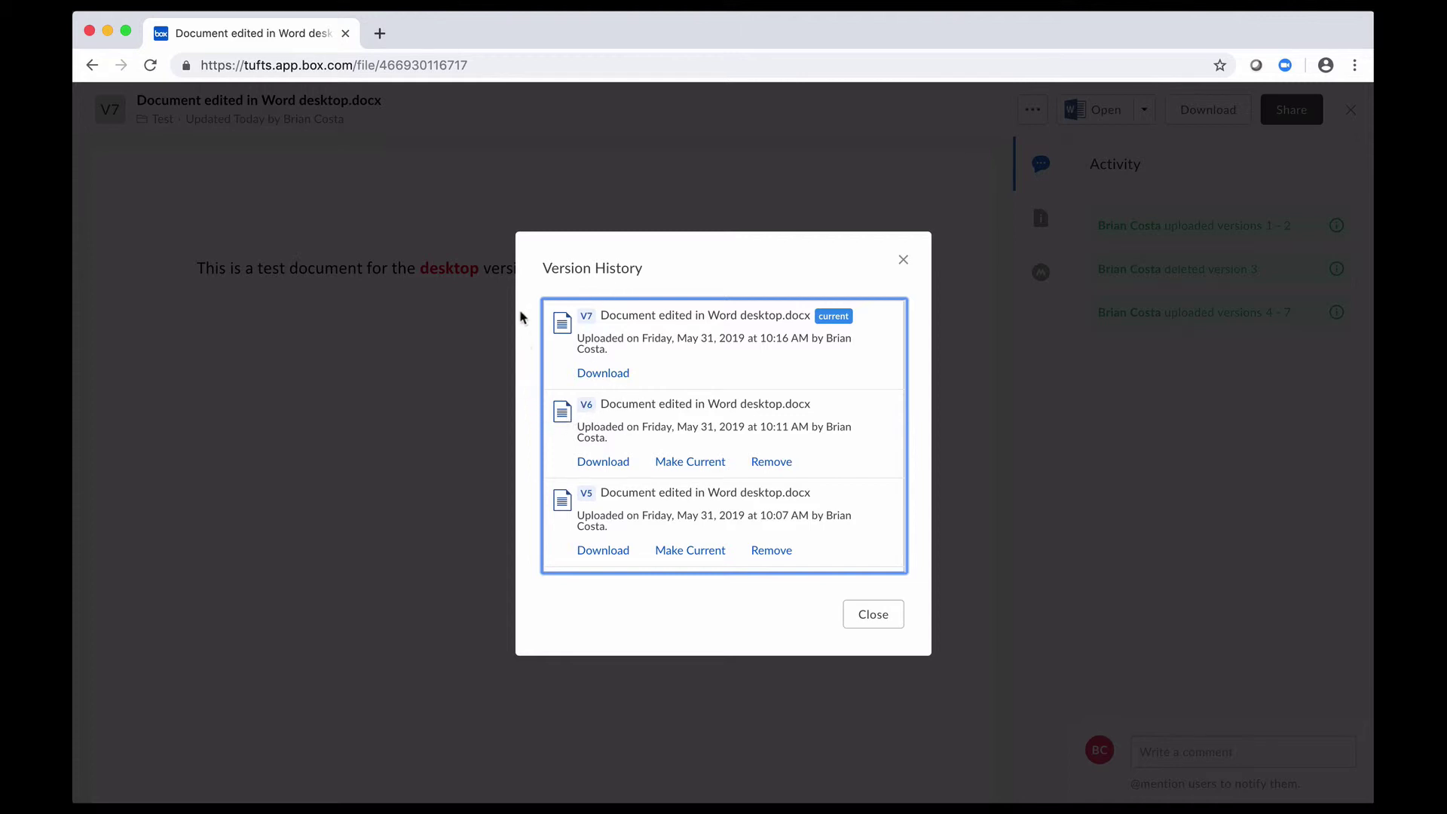
pyautogui.click(685, 464)
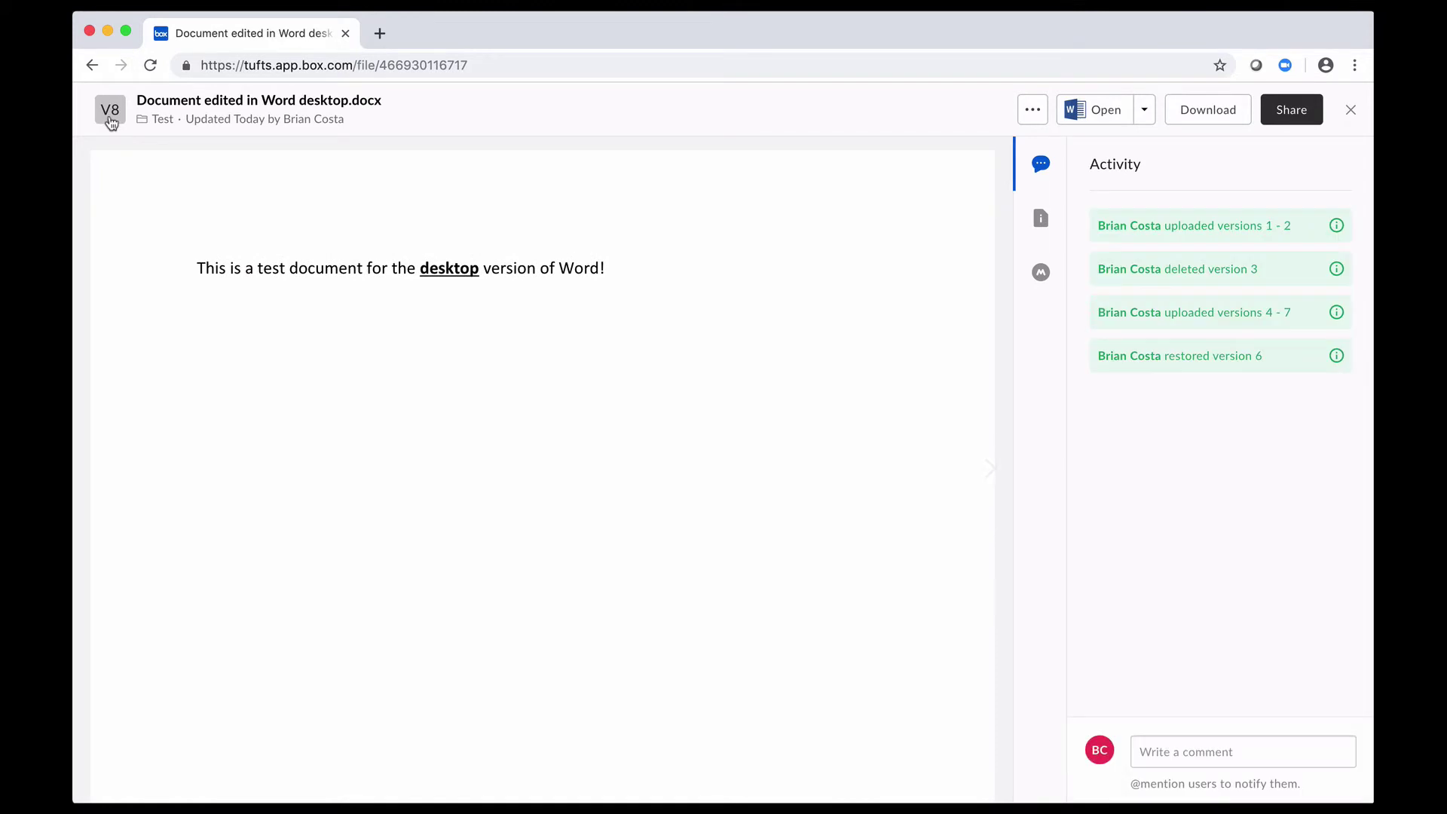
# Step: Remove version 7 from the desktop document's Version History and close the dialog
pyautogui.click(109, 118)
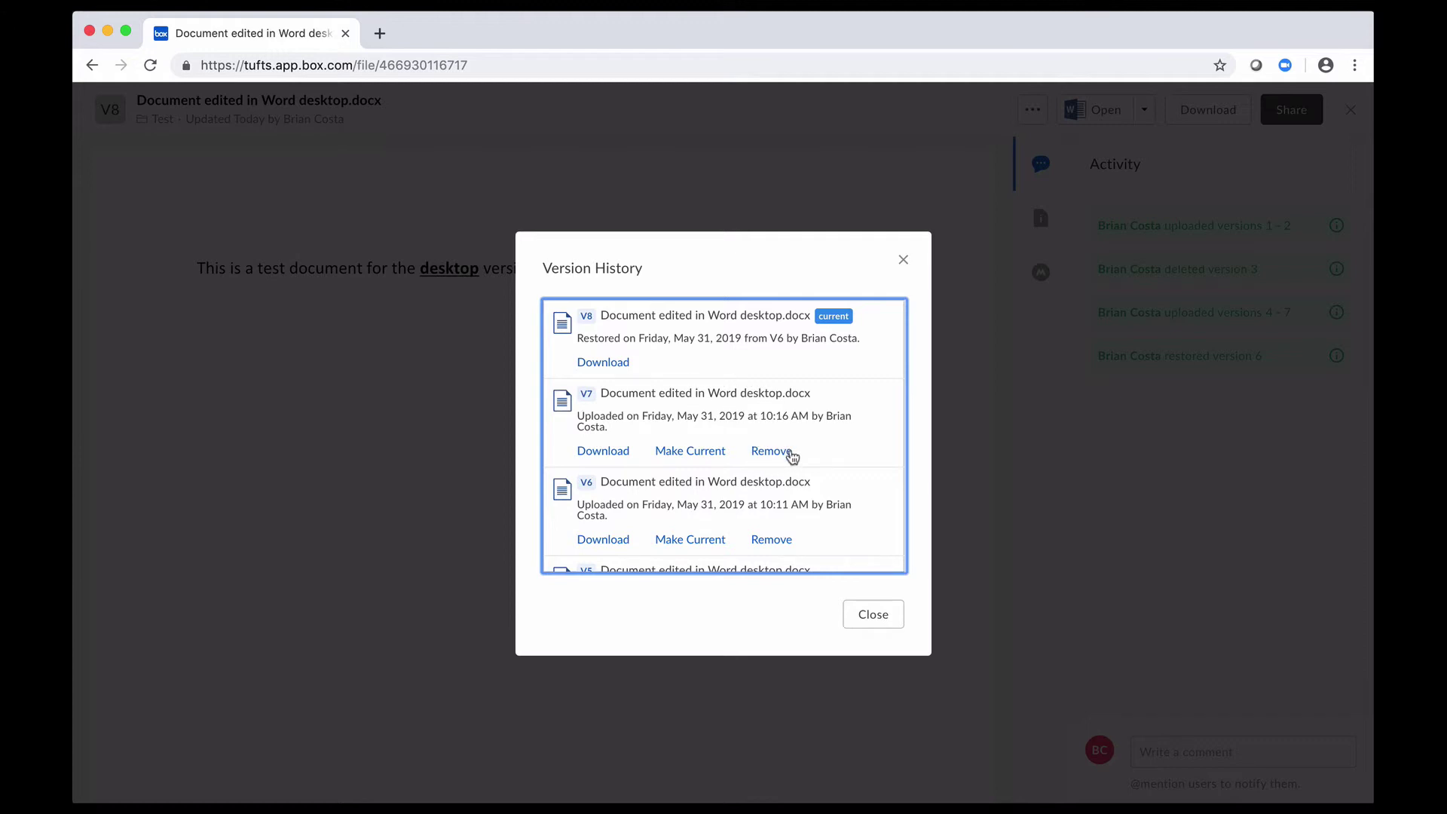
pyautogui.click(772, 451)
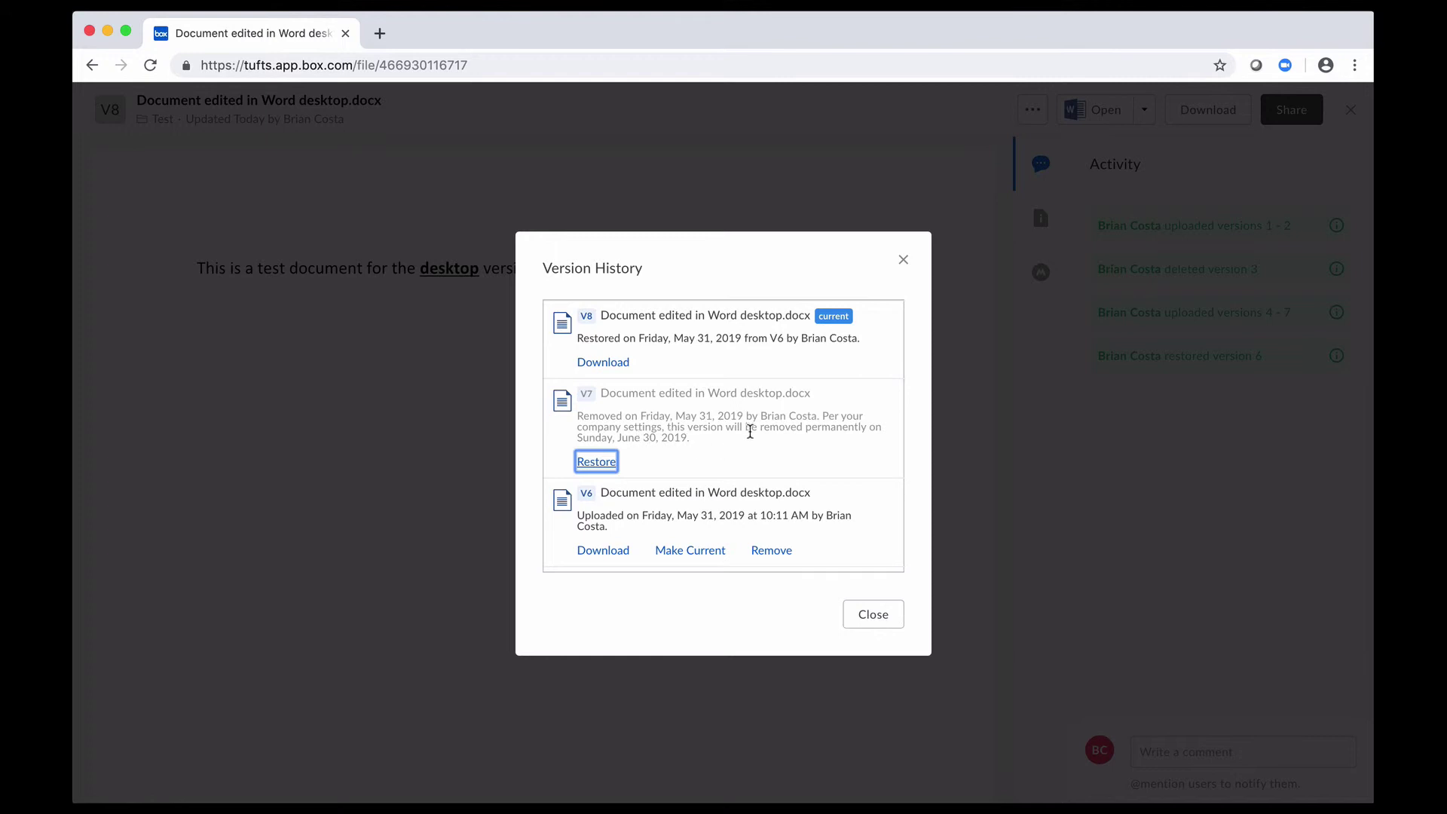
pyautogui.click(872, 615)
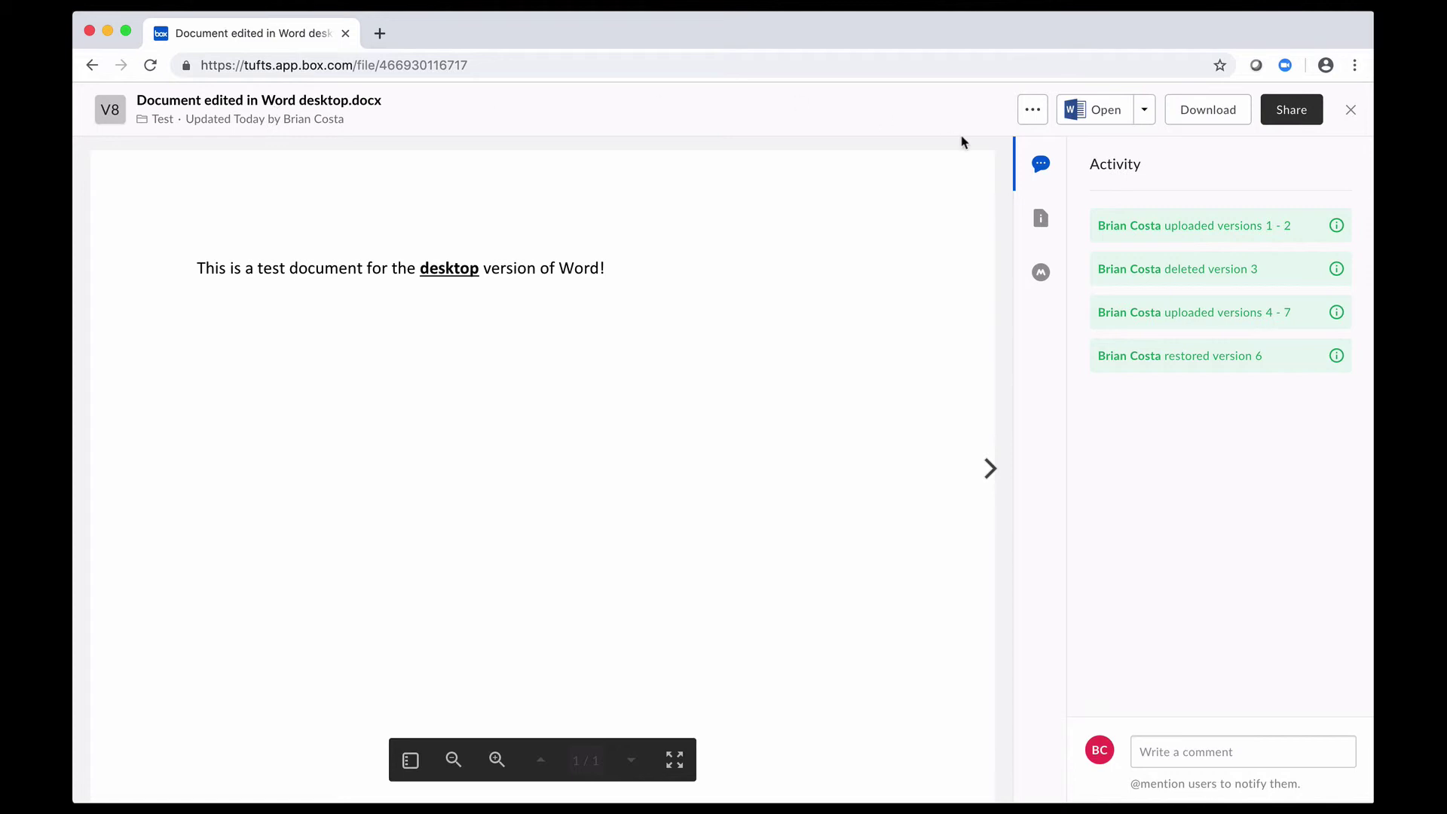
# Step: Close the preview and narrow the browser window to reveal the desktop icons
pyautogui.click(1352, 109)
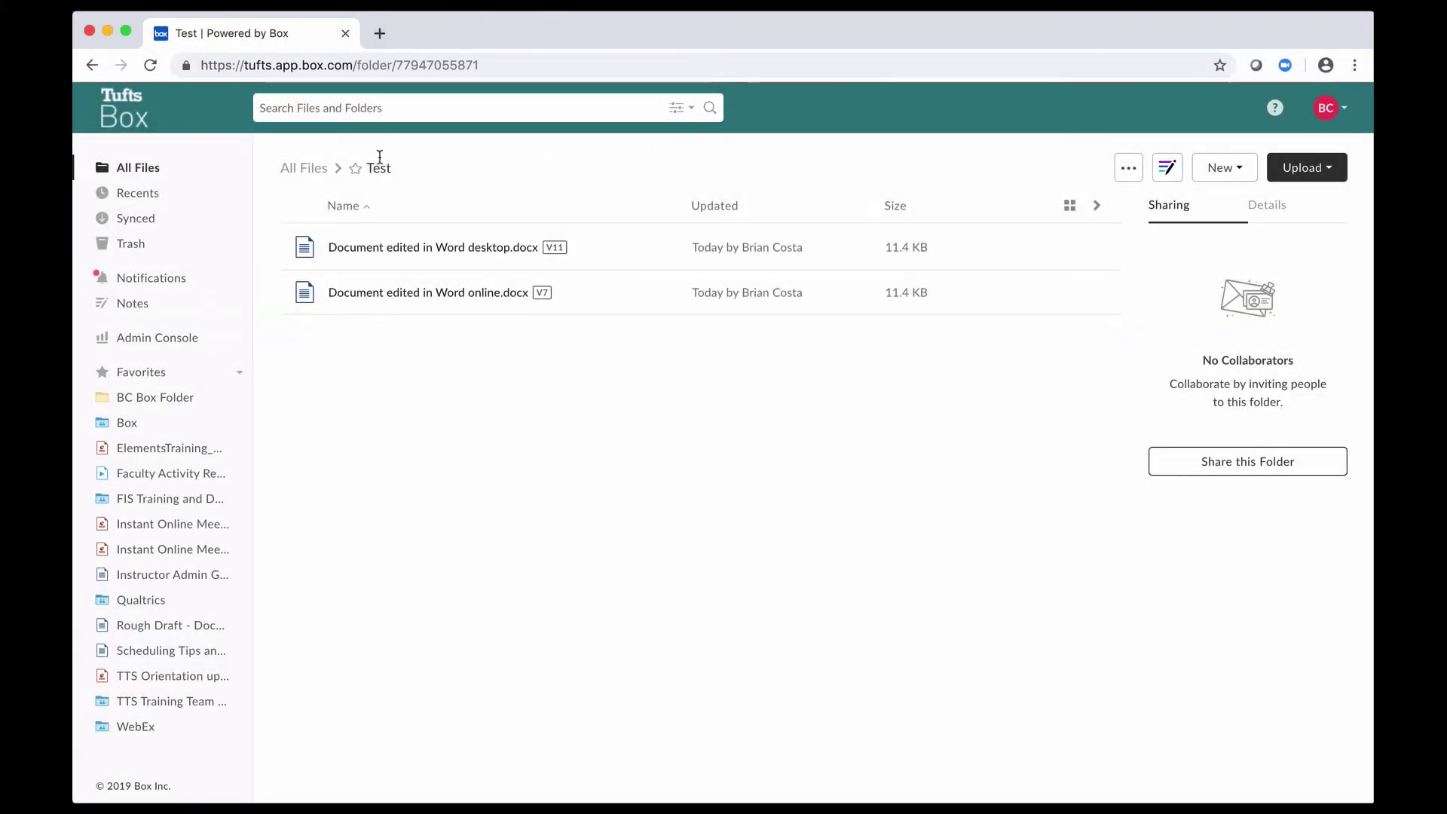
pyautogui.moveTo(503, 251)
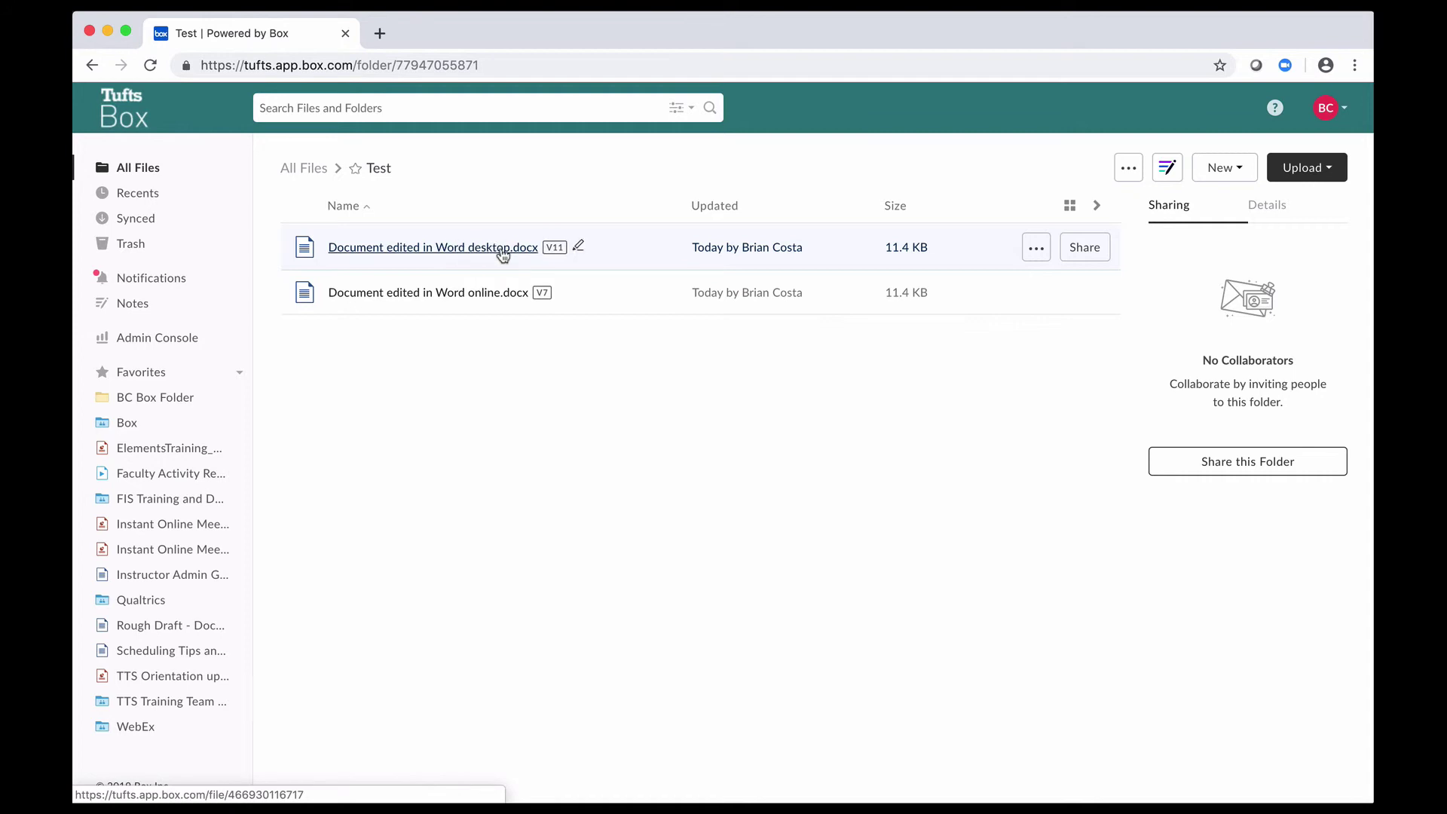
pyautogui.moveTo(1373, 268); pyautogui.dragTo(1182, 269)
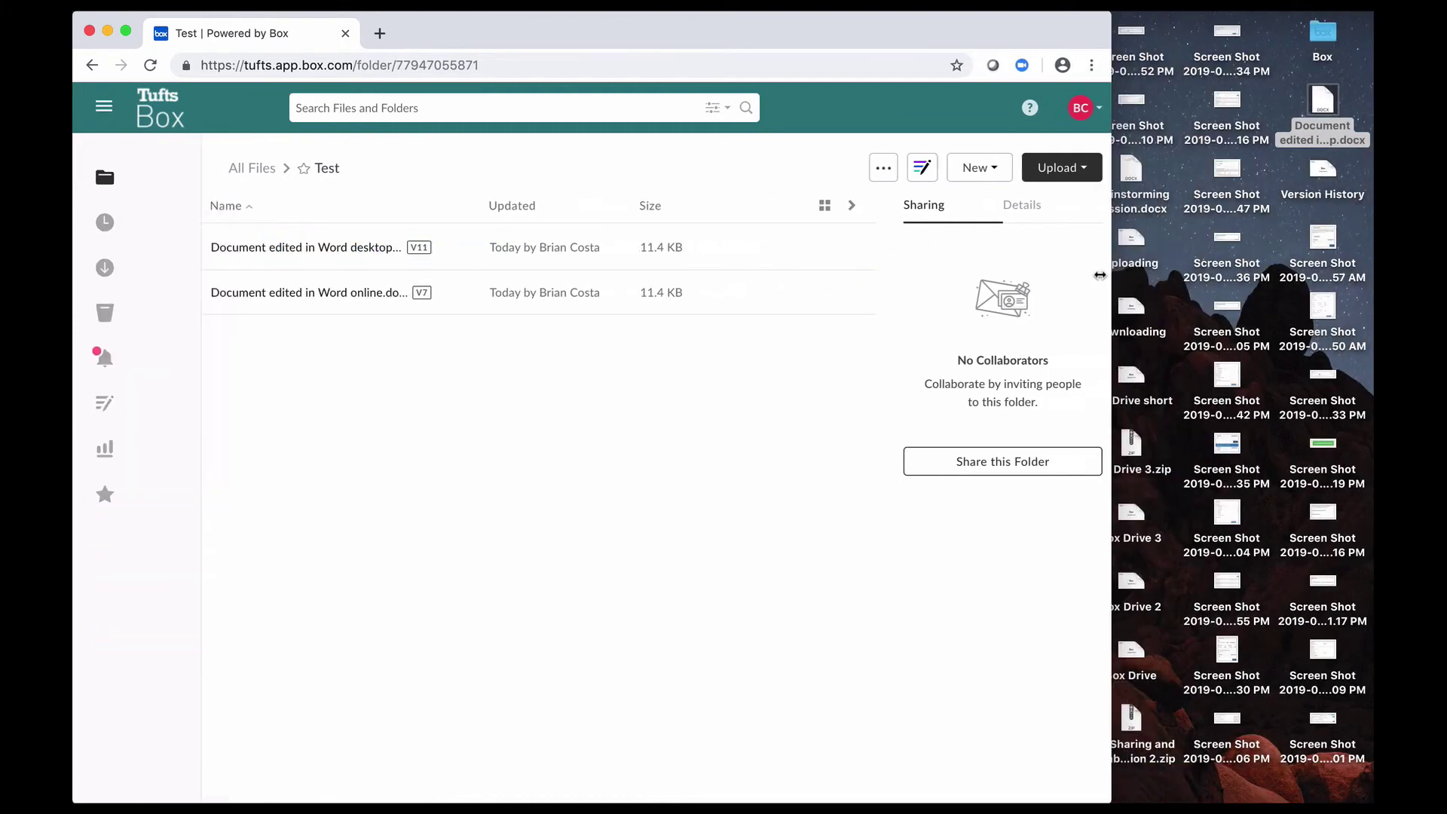
pyautogui.moveTo(1098, 275); pyautogui.dragTo(1089, 277)
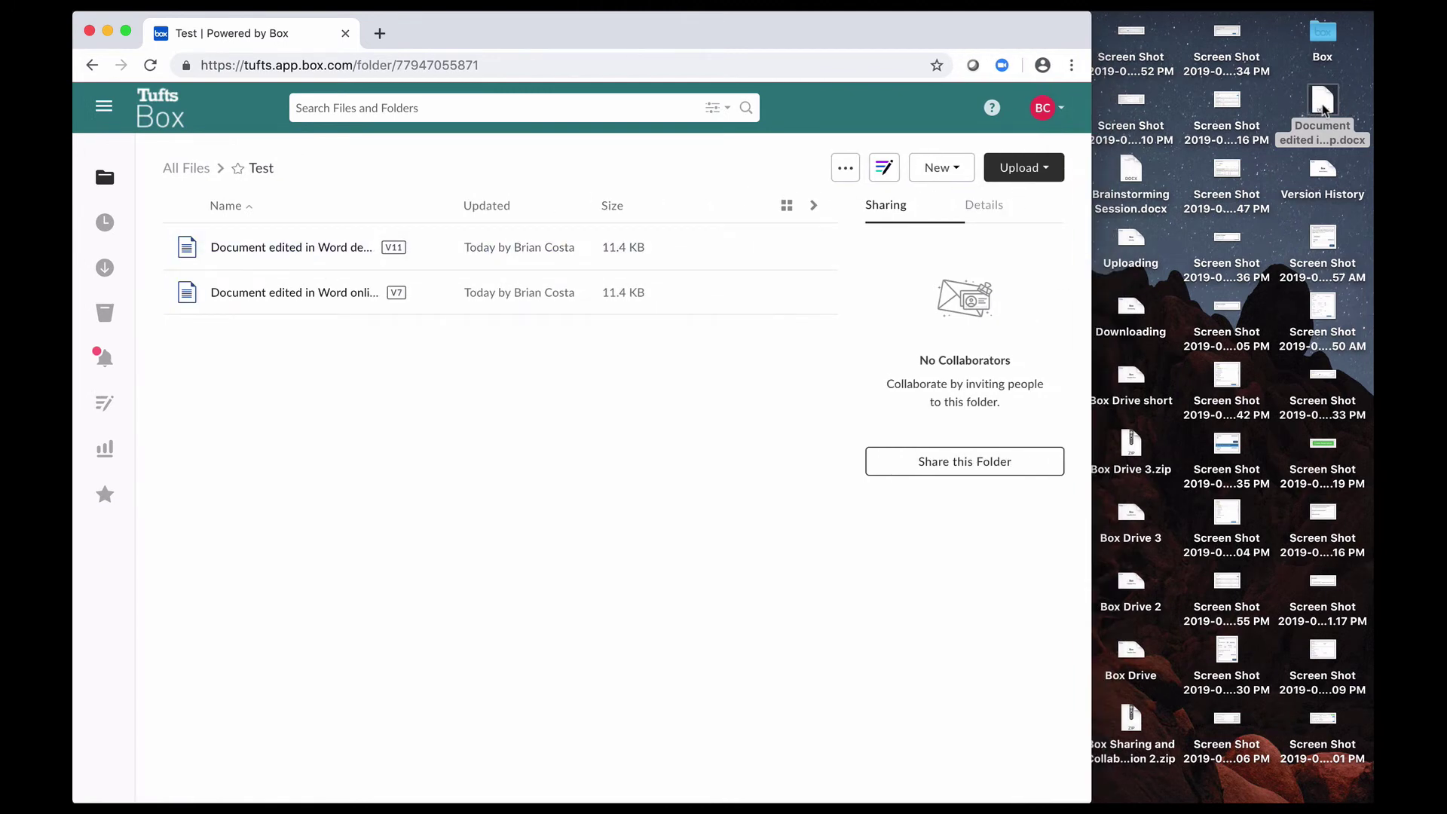
# Step: In the local Word copy, make the word 'desktop' bold
pyautogui.doubleClick(1323, 105)
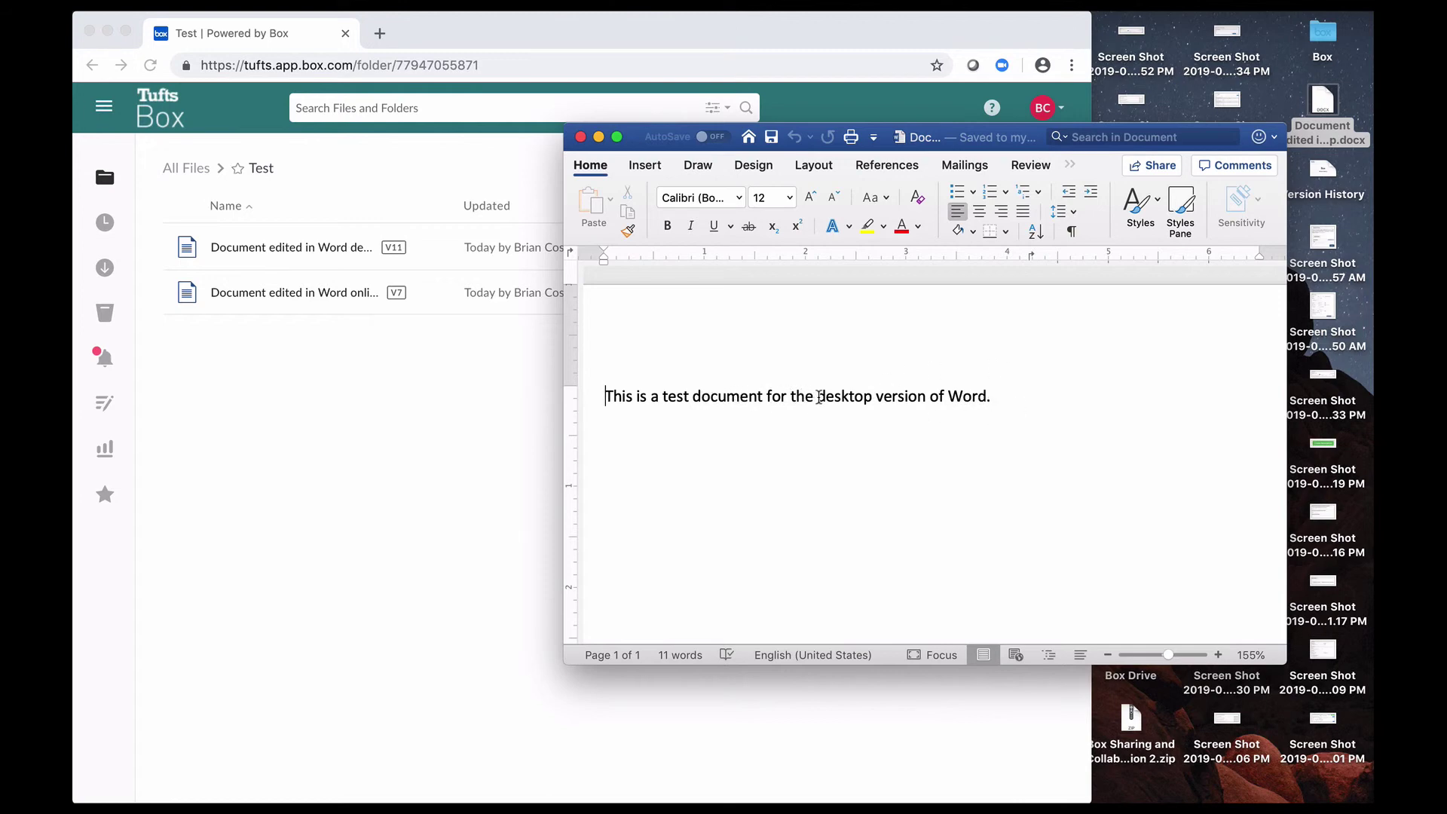
pyautogui.moveTo(819, 395); pyautogui.dragTo(872, 409)
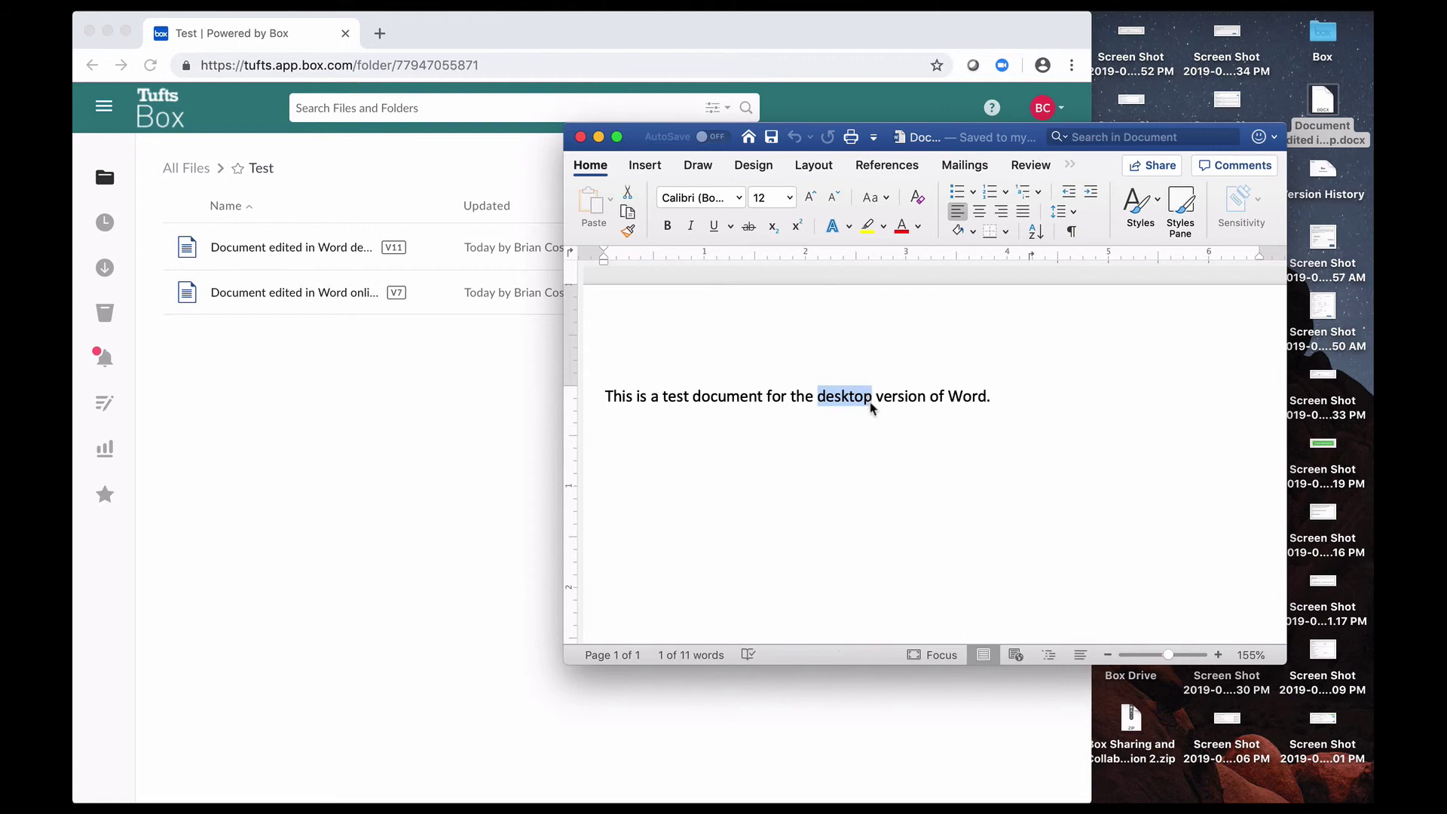
pyautogui.click(668, 229)
# Step: Add a ':)' smiley after the sentence, save the document, and close Word
pyautogui.click(1034, 398)
pyautogui.write(')')
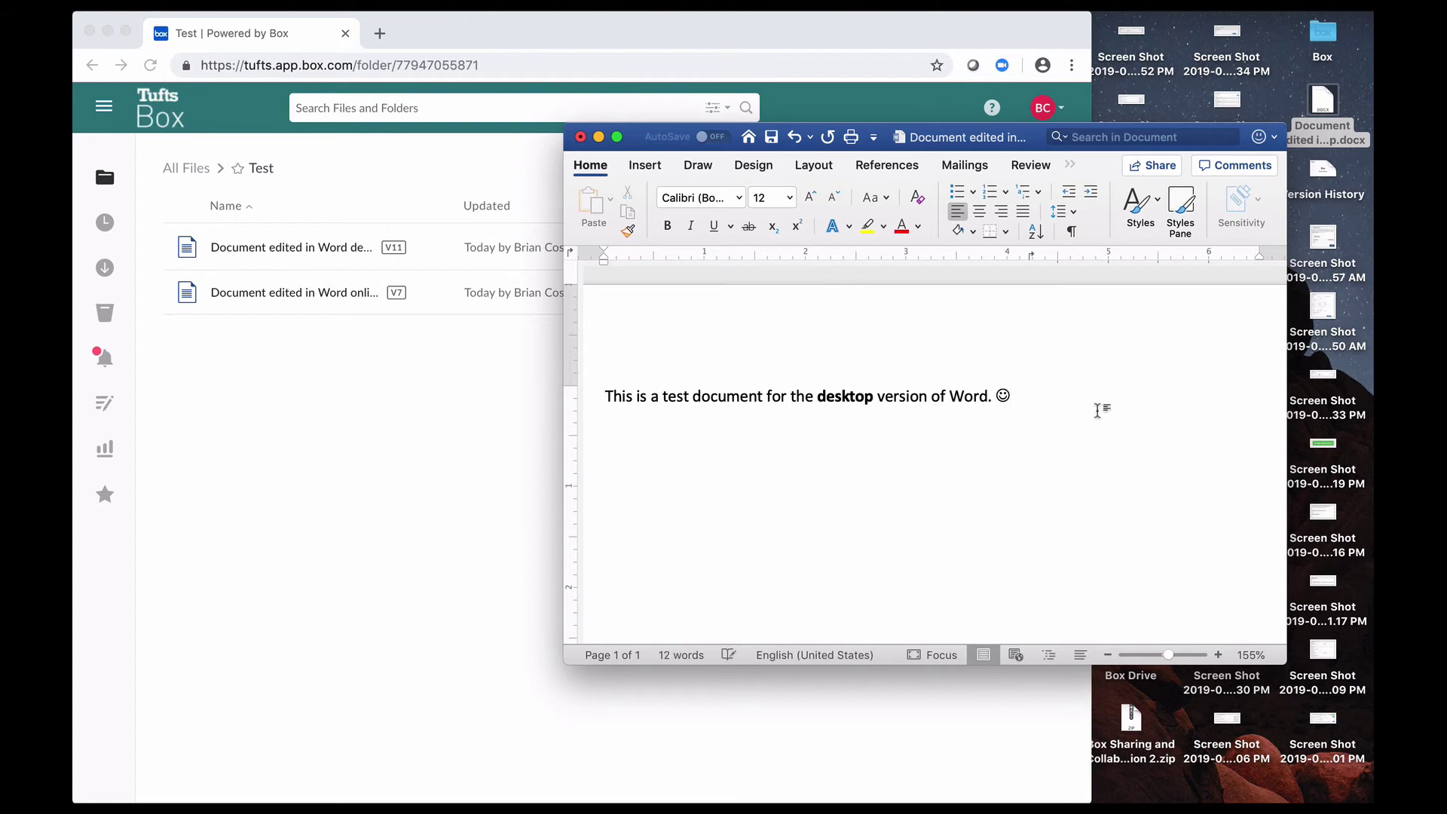
pyautogui.moveTo(1002, 397)
pyautogui.press('super+s')
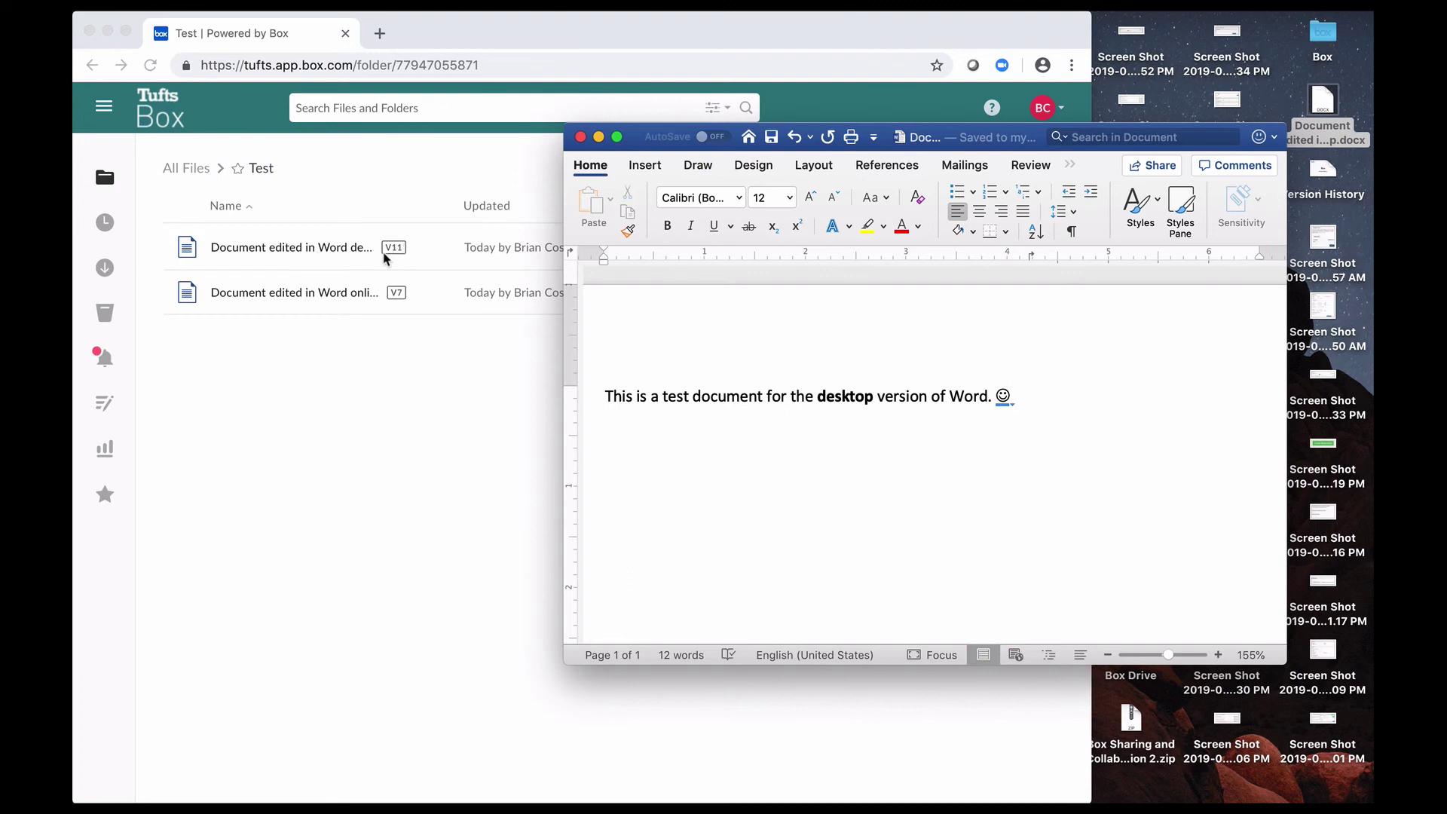
pyautogui.click(579, 136)
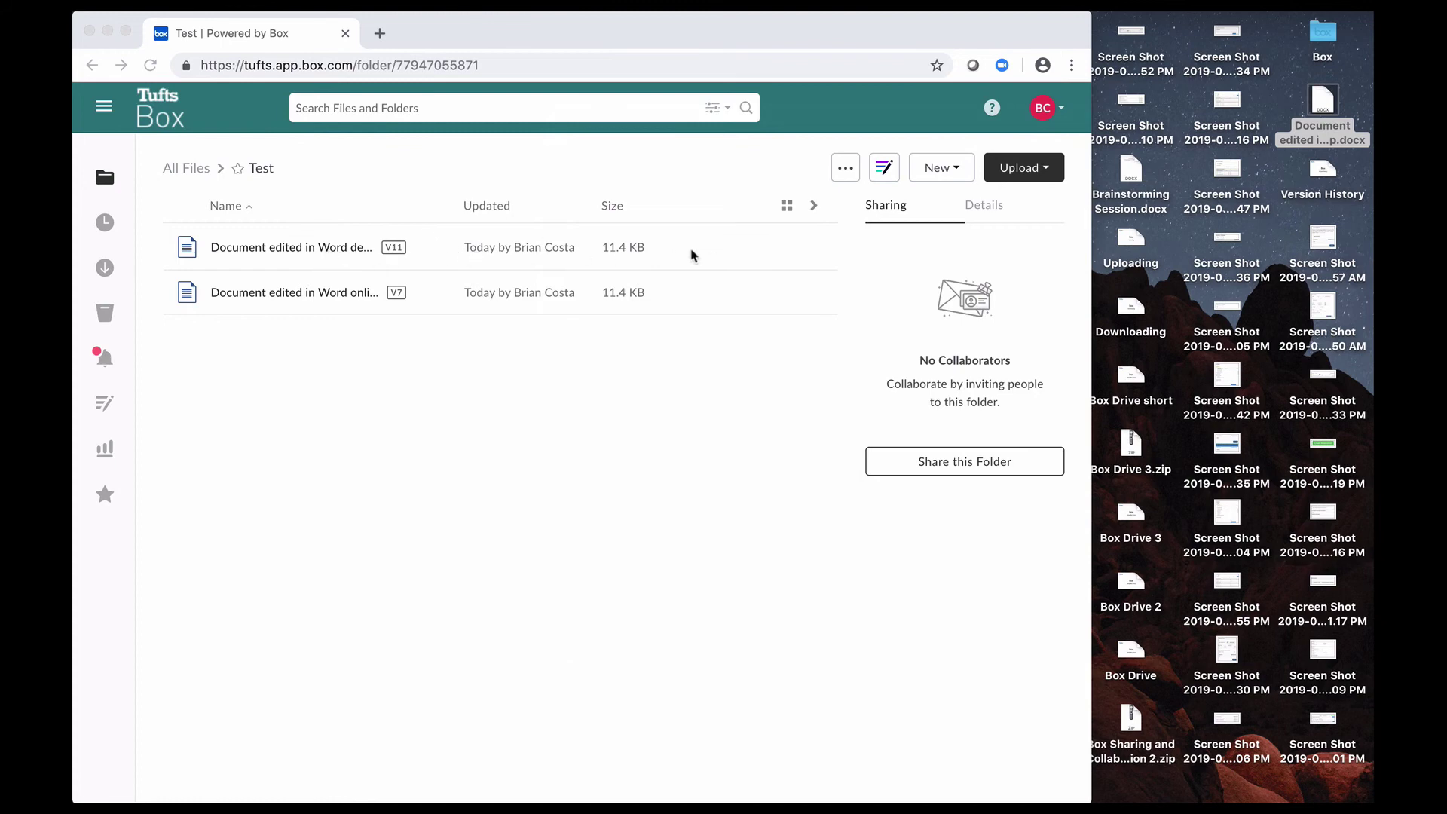
# Step: Upload 'Document edited in Word desktop.docx' as a new version, making the file V12
pyautogui.click(754, 250)
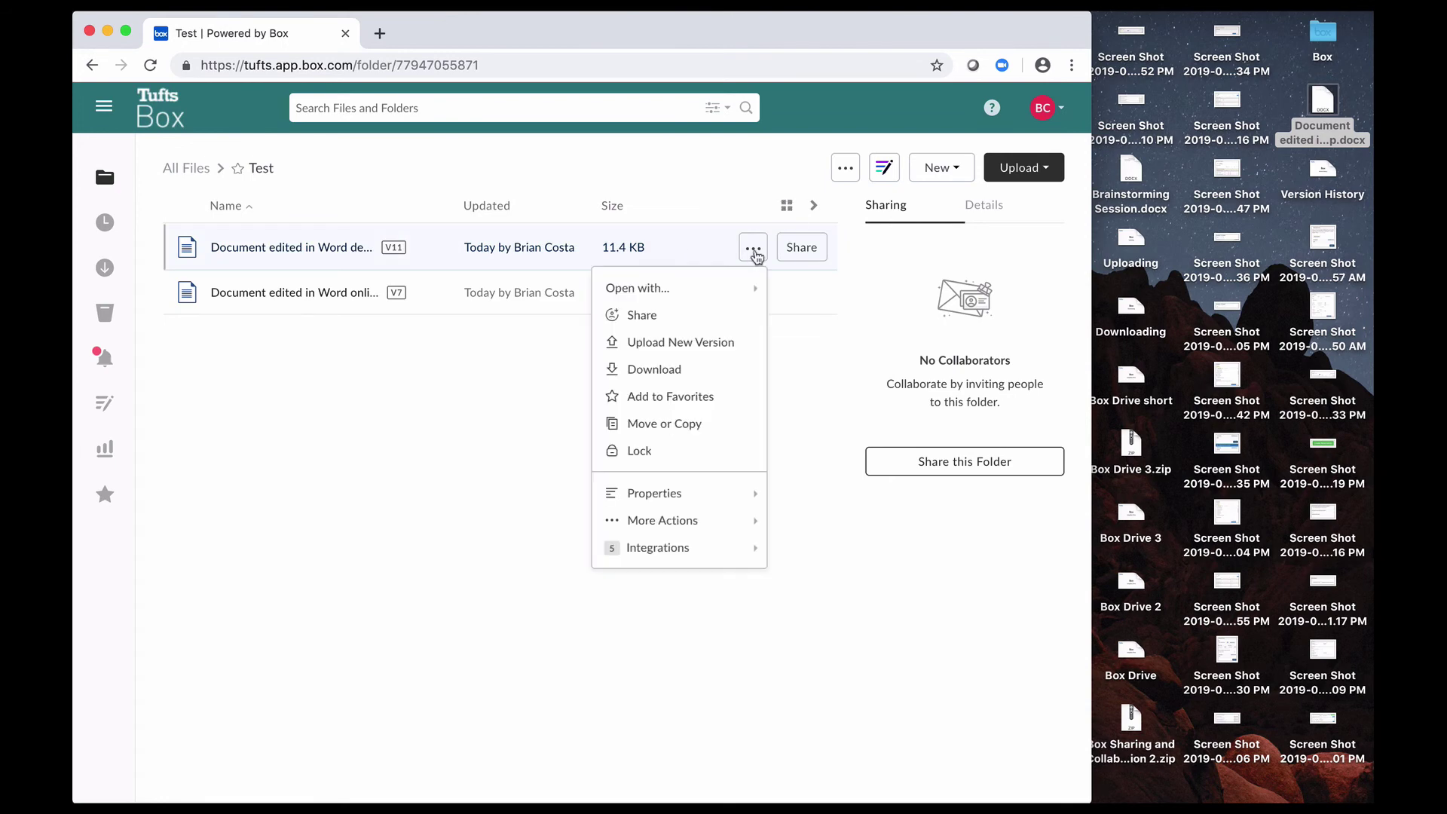
pyautogui.click(688, 342)
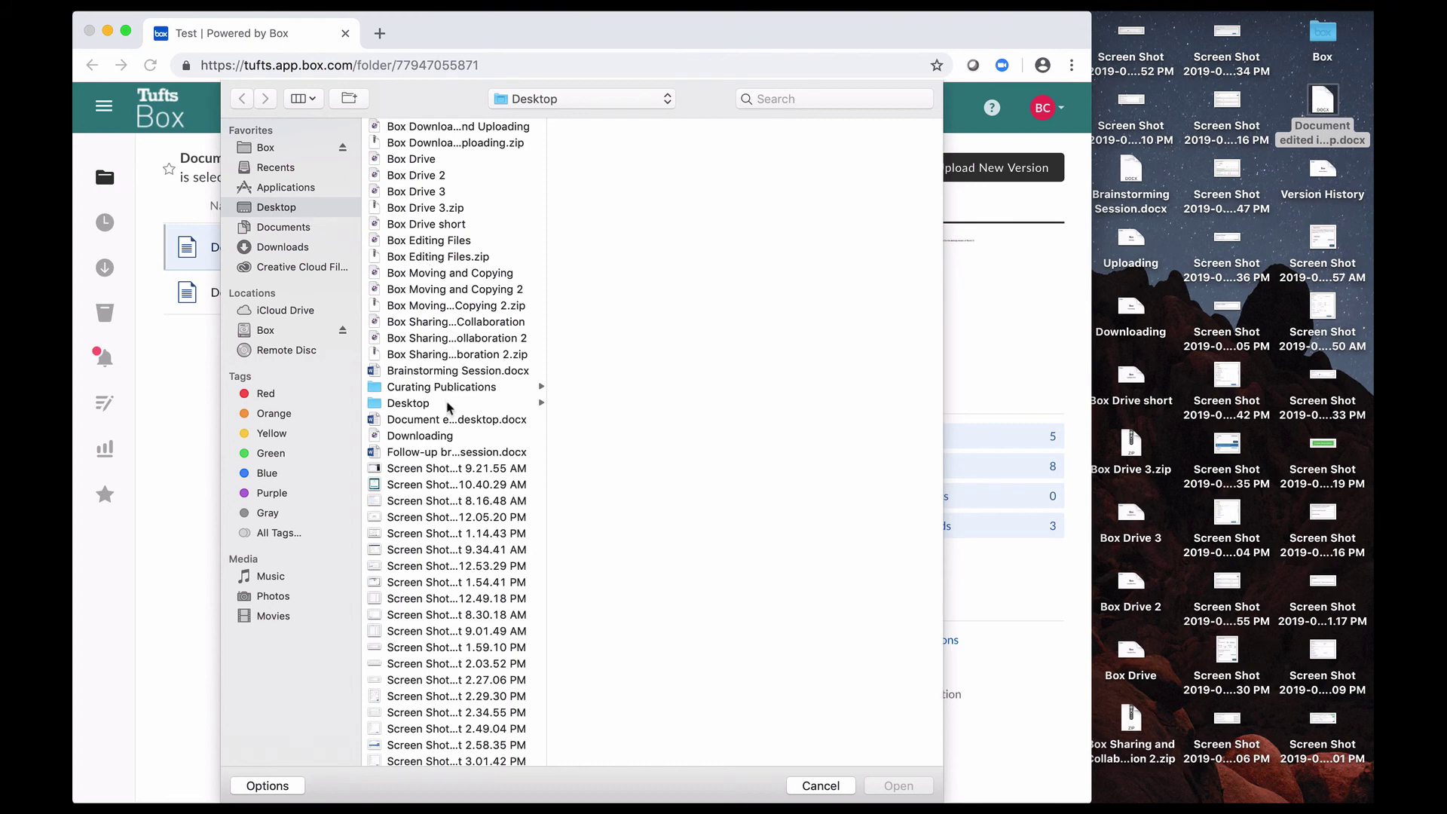
pyautogui.click(452, 427)
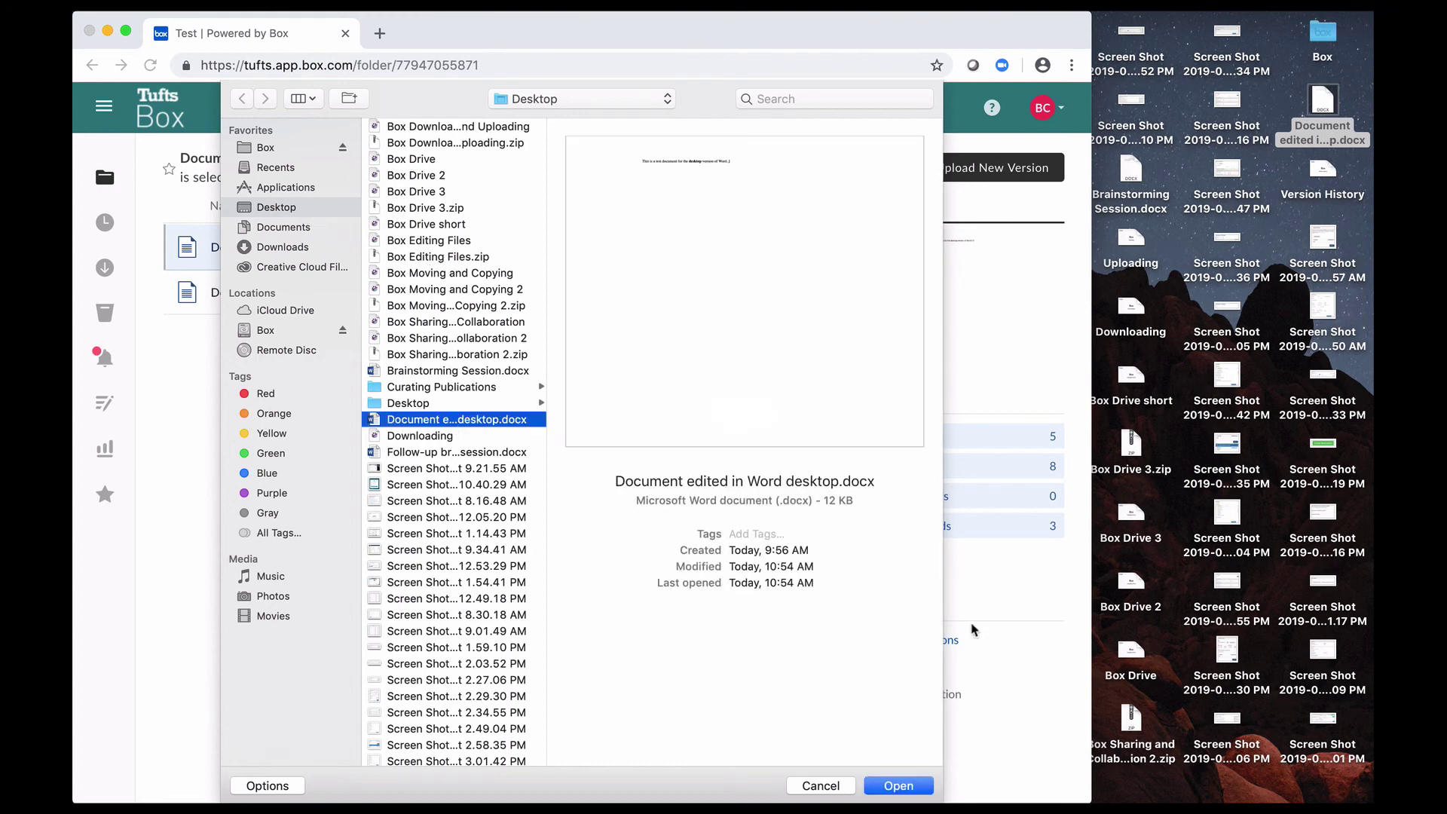
pyautogui.click(900, 787)
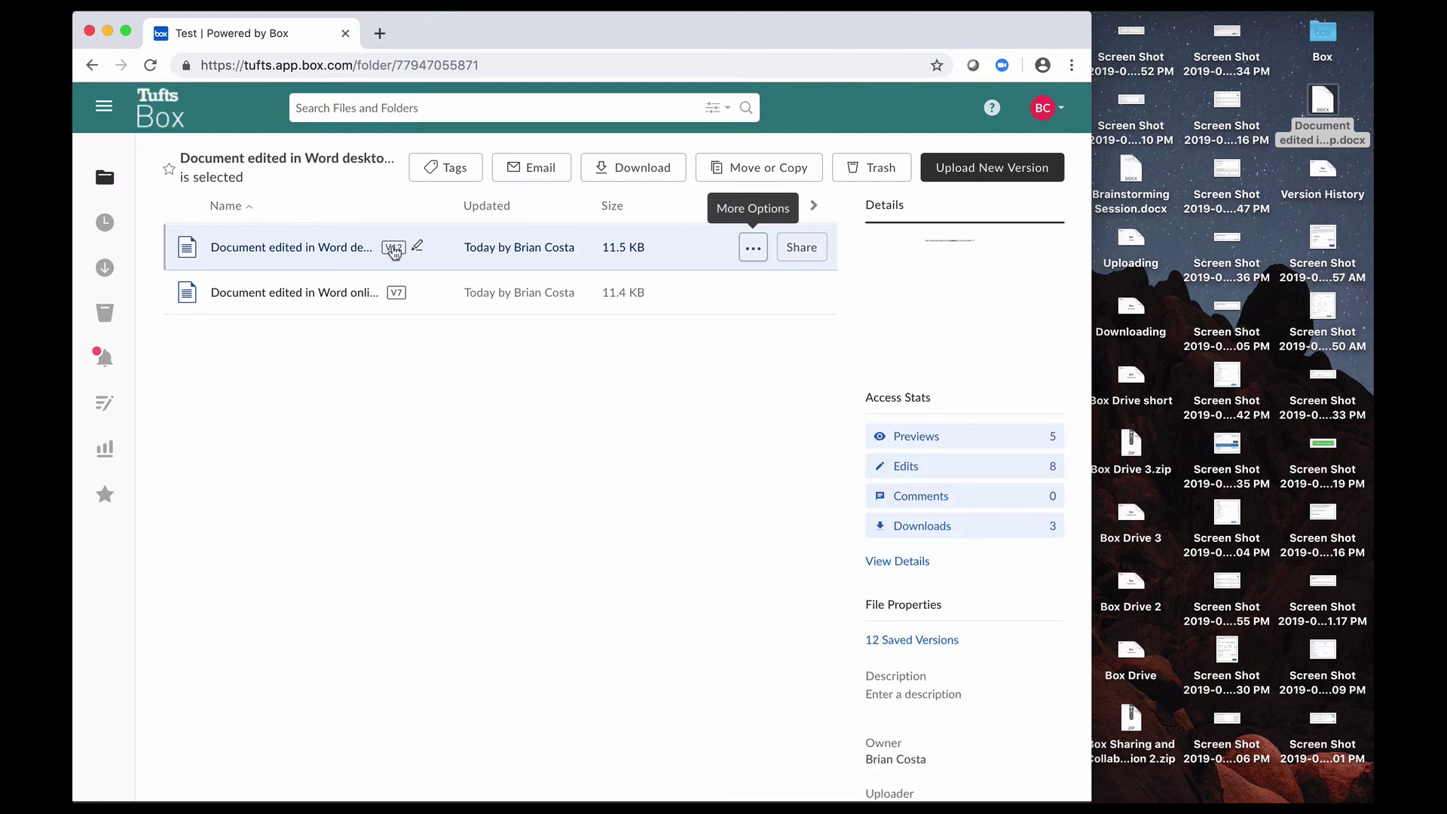
# Step: Show the desktop document's version history with V12 as current
pyautogui.click(392, 247)
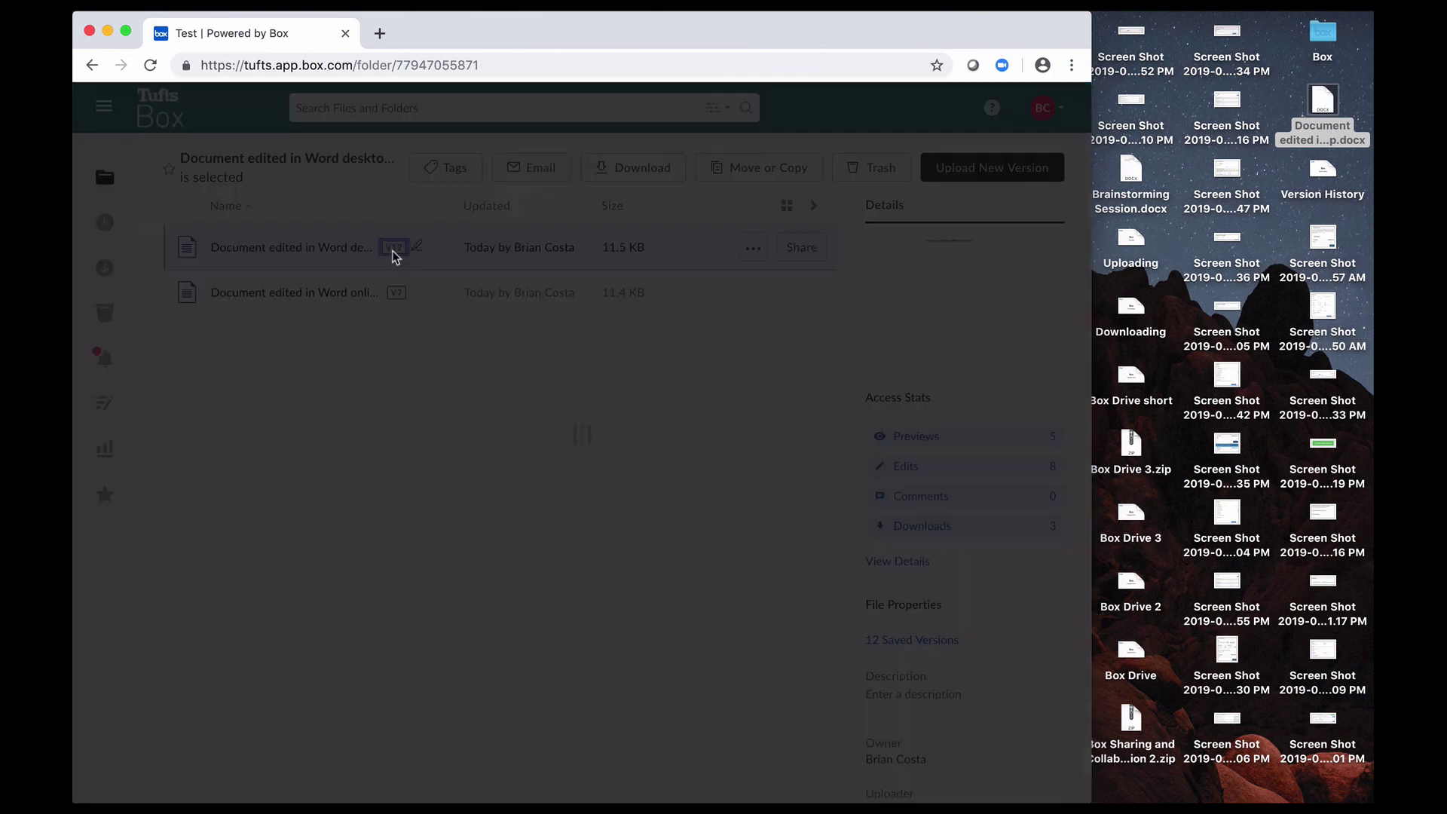